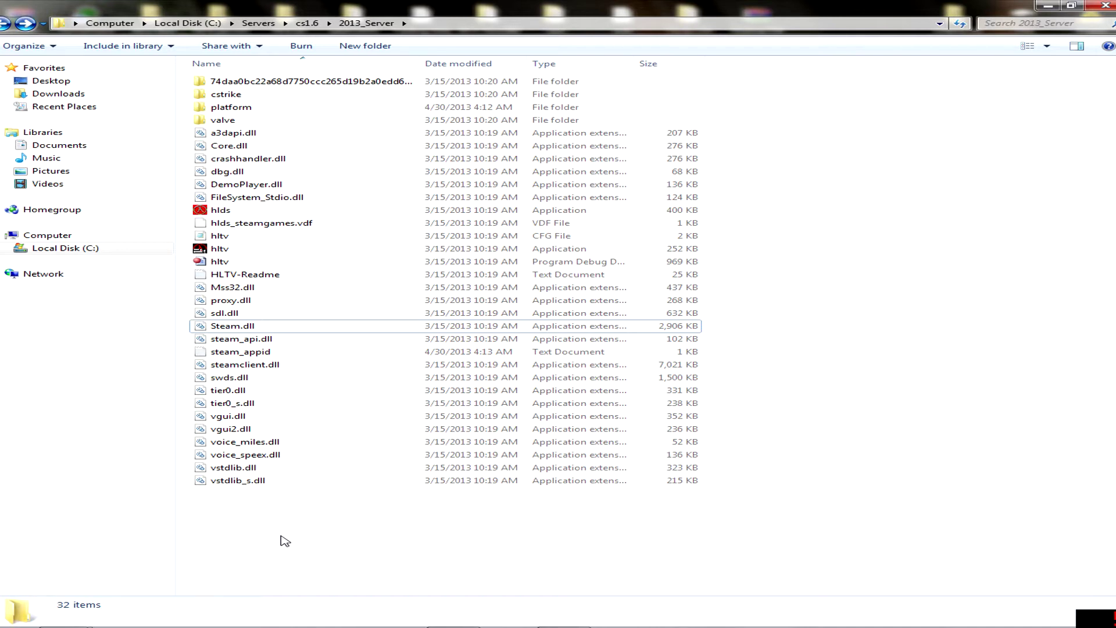
Look over the server files, peek into the long-named first folder and return to 2013_Server
click(234, 218)
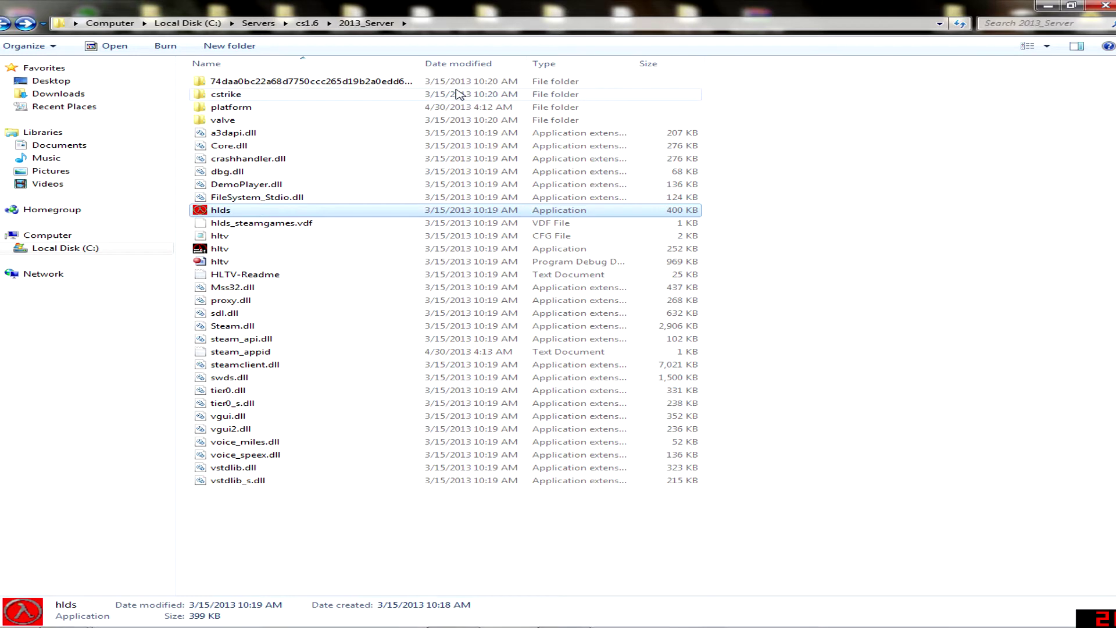
mouse_move(312, 82)
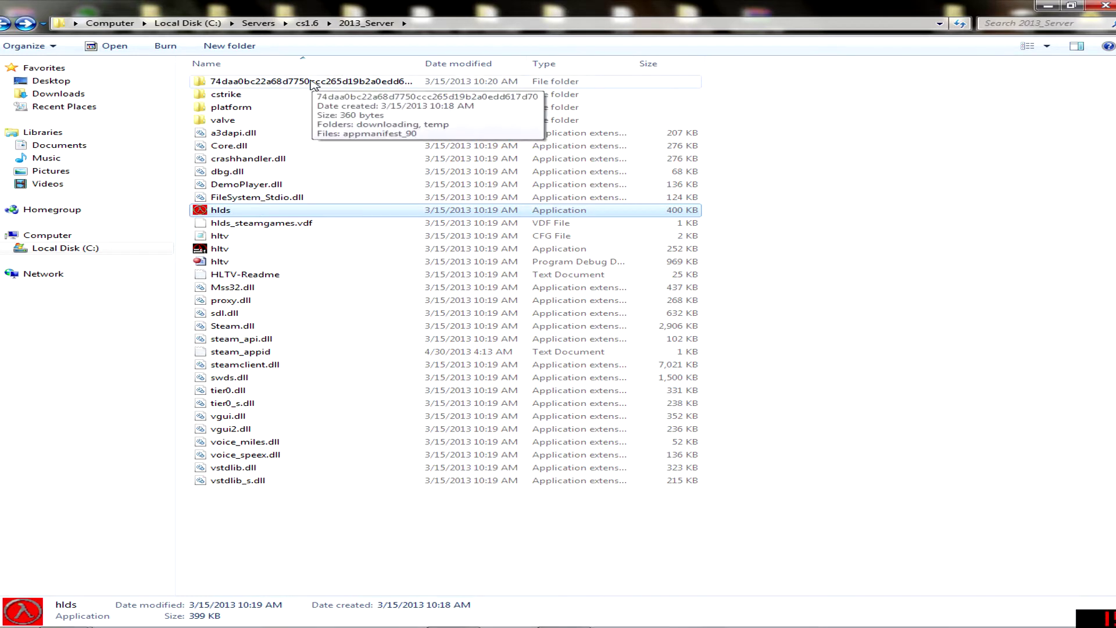
mouse_move(781, 87)
mouse_down()
mouse_move(319, 263)
mouse_move(278, 502)
mouse_up()
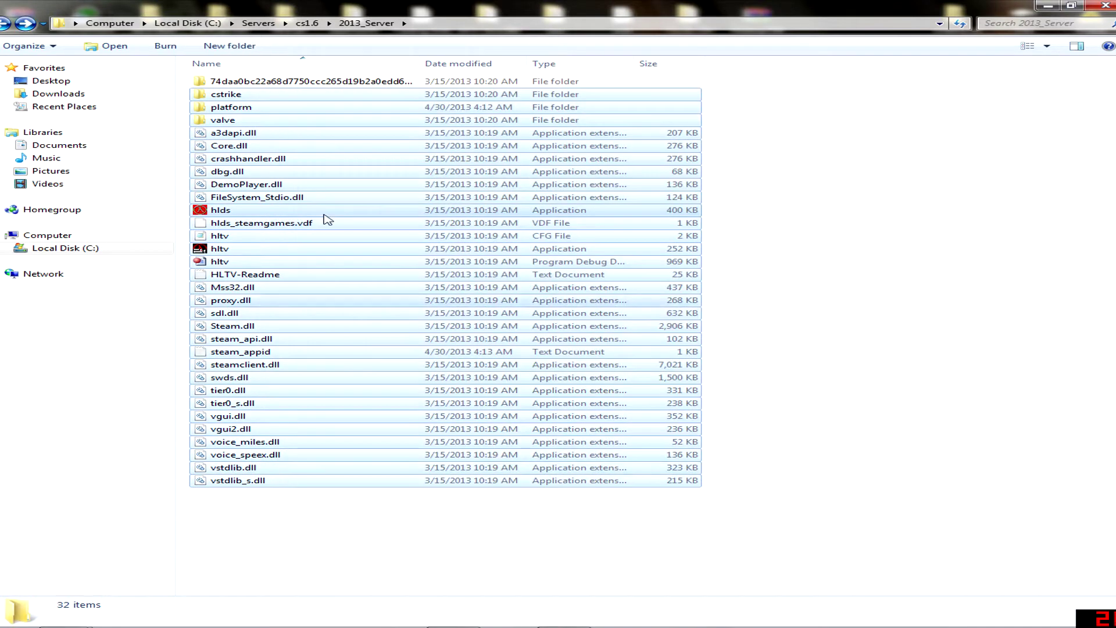
click(303, 84)
double_click(304, 85)
key(BackSpace)
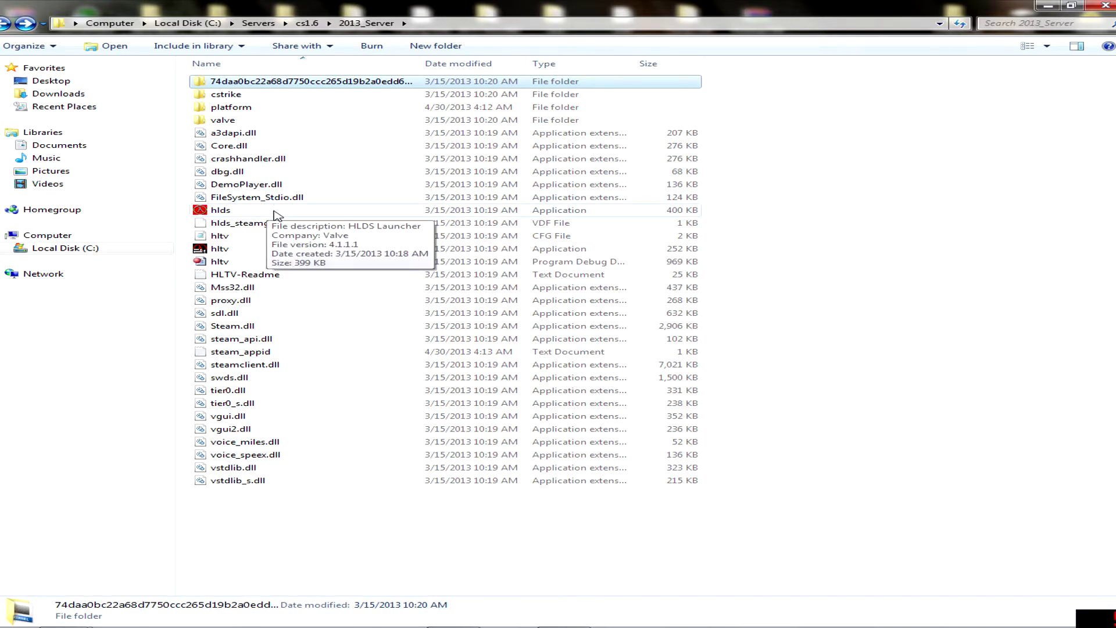
Create a shortcut to hlds, rename it 'Server' and bring up its properties
click(273, 212)
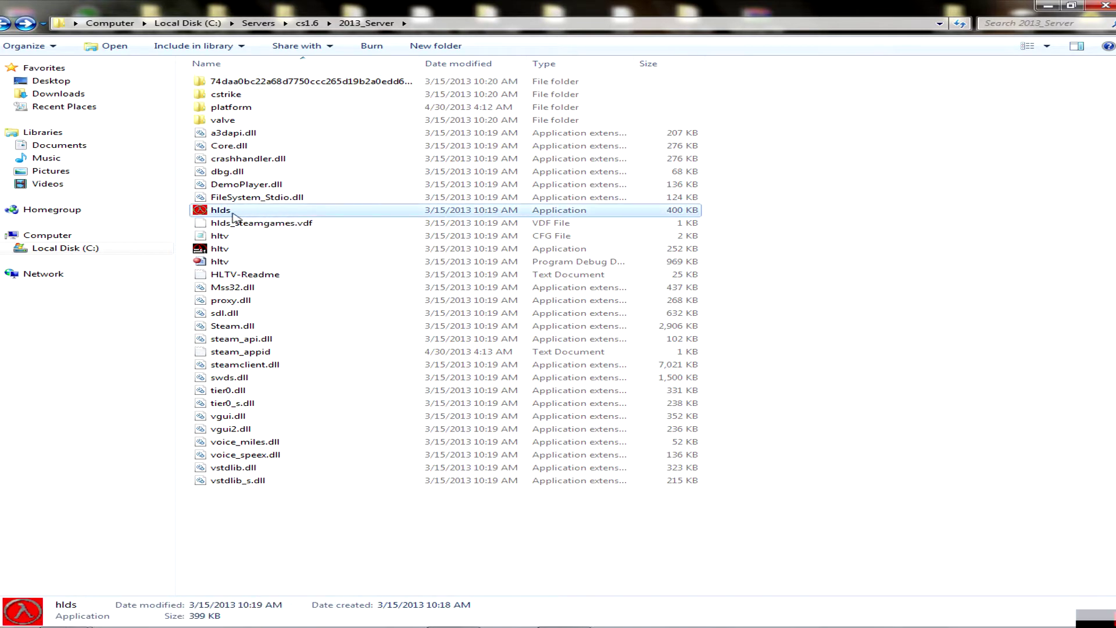
right_click(253, 215)
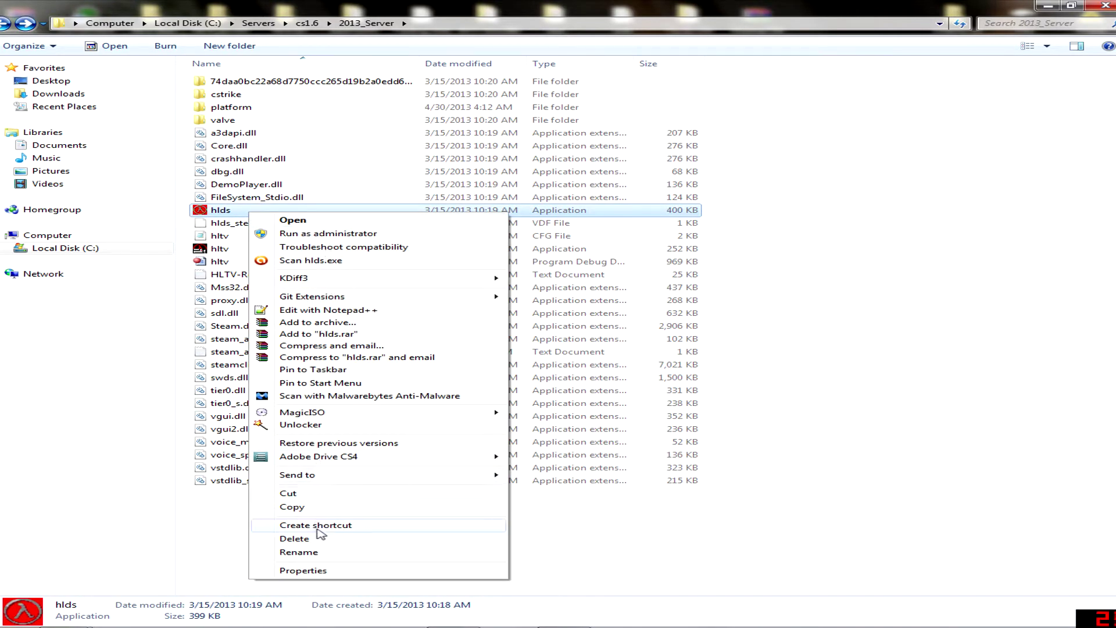
click(315, 524)
right_click(267, 215)
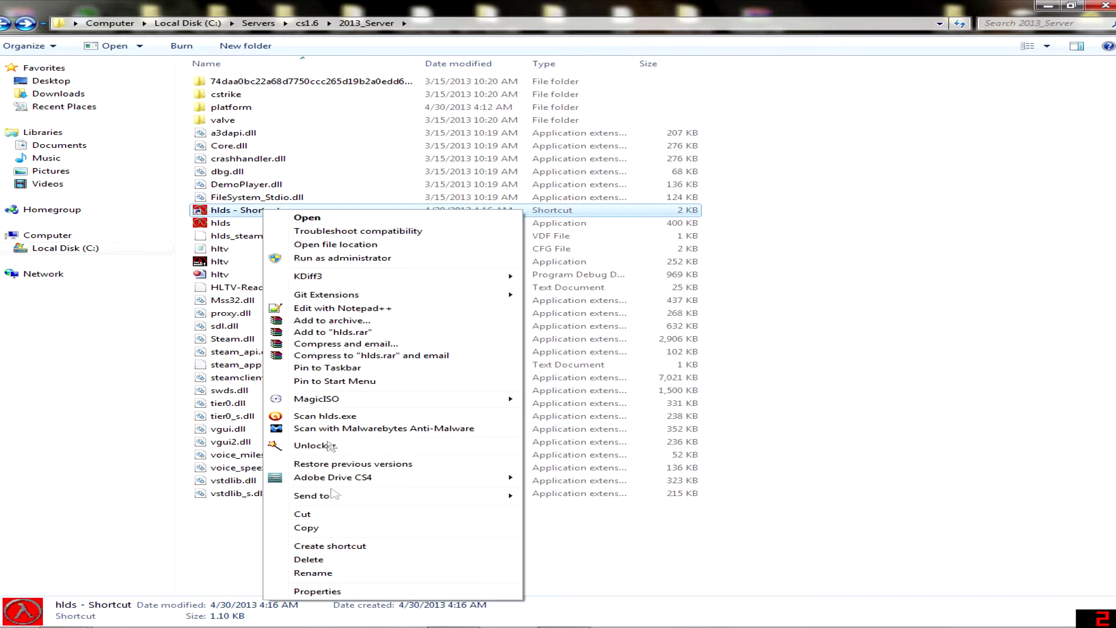
click(313, 573)
text(Serv)
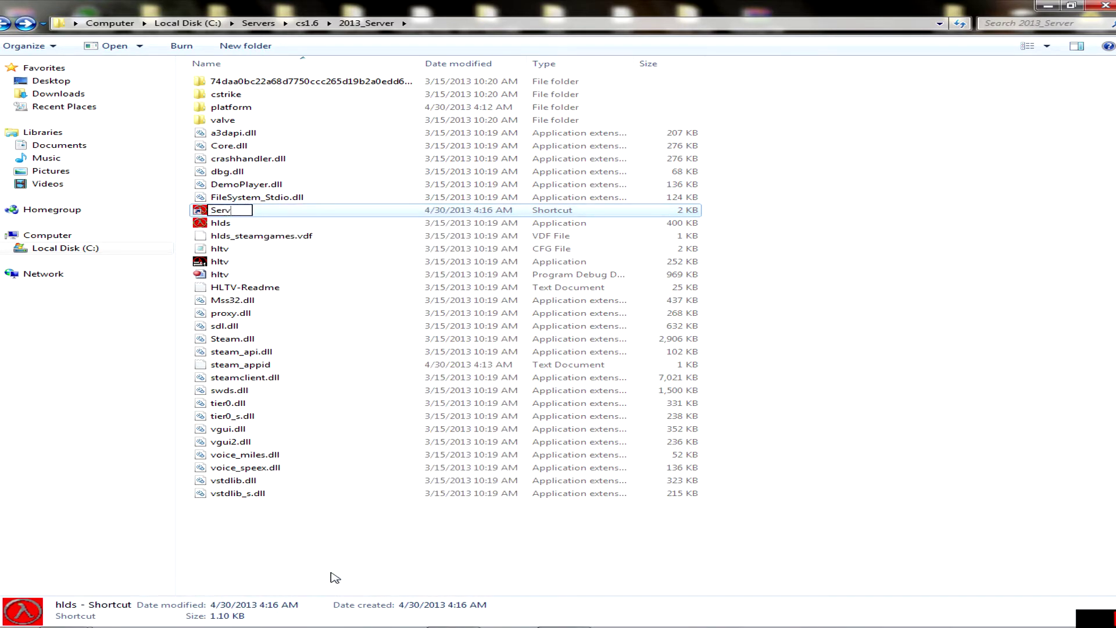
text(er)
key(Return)
right_click(225, 326)
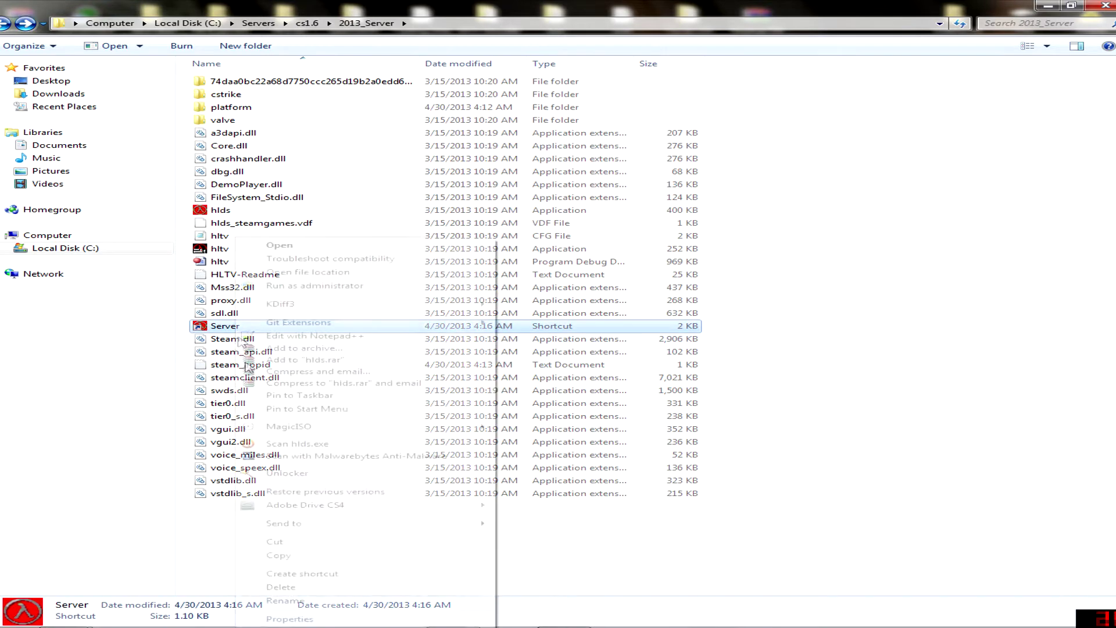
click(290, 619)
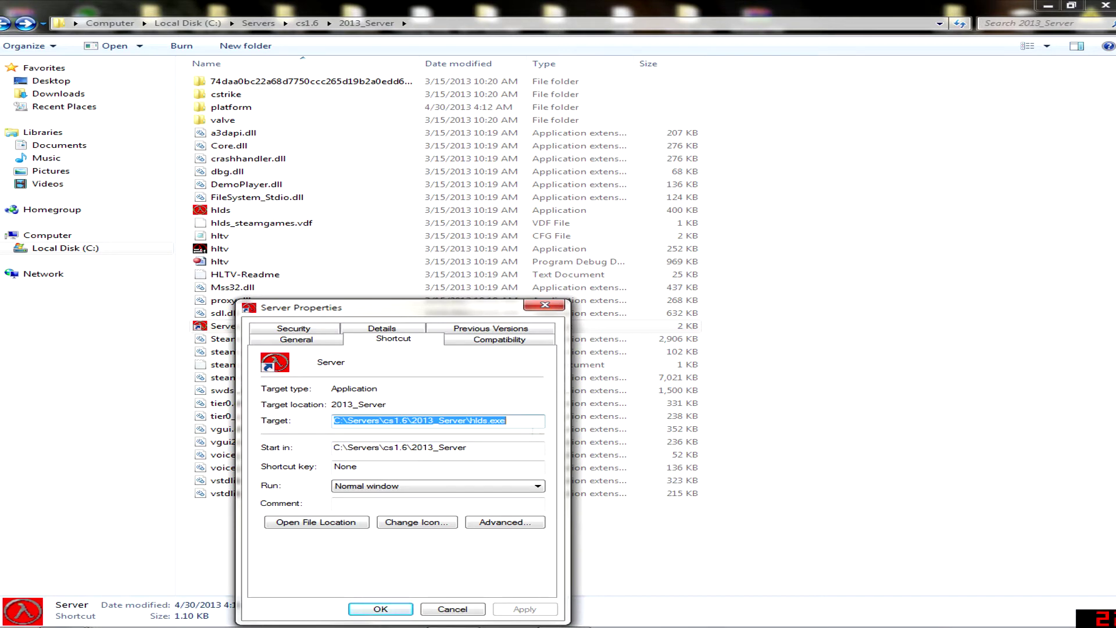
Append '-console -game cstrike +exec server.cfg' to the Server shortcut's target and save
key(End)
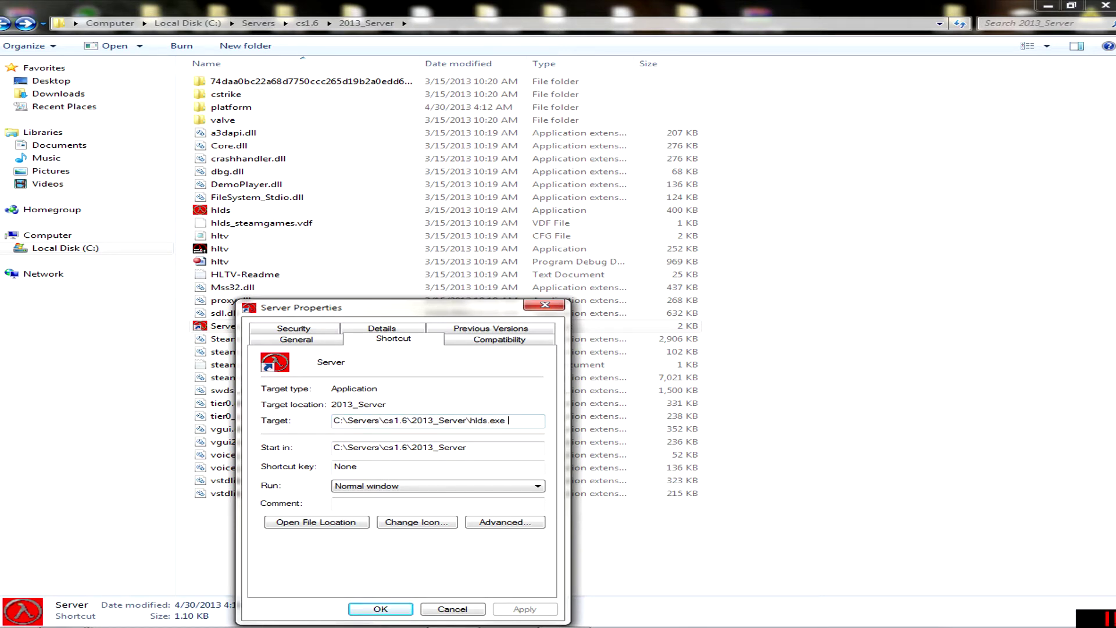
text(-c)
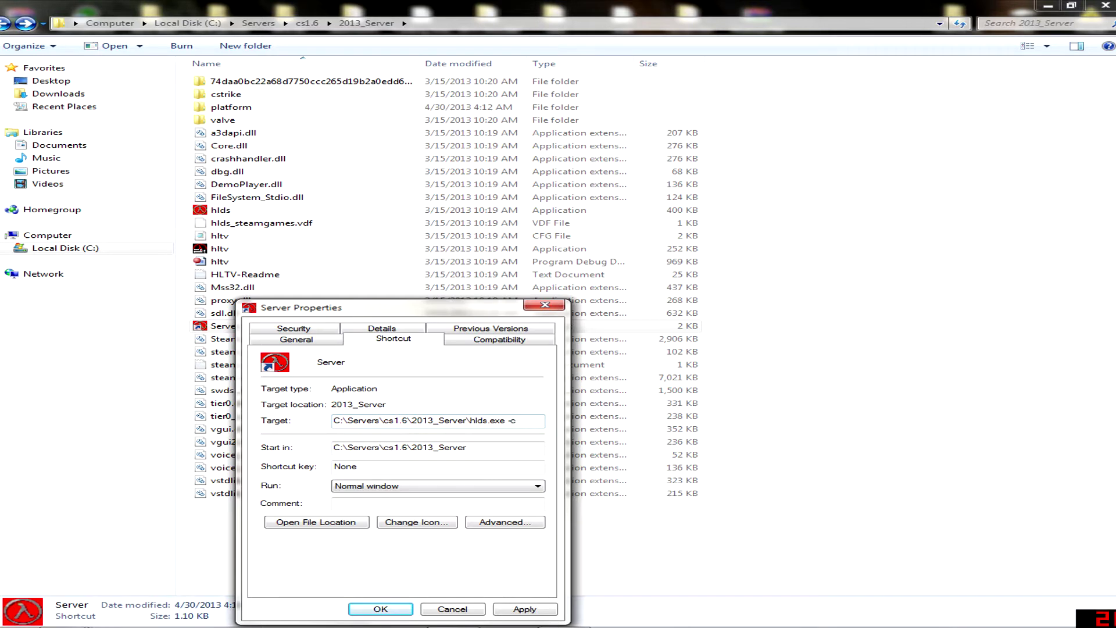
text(sole)
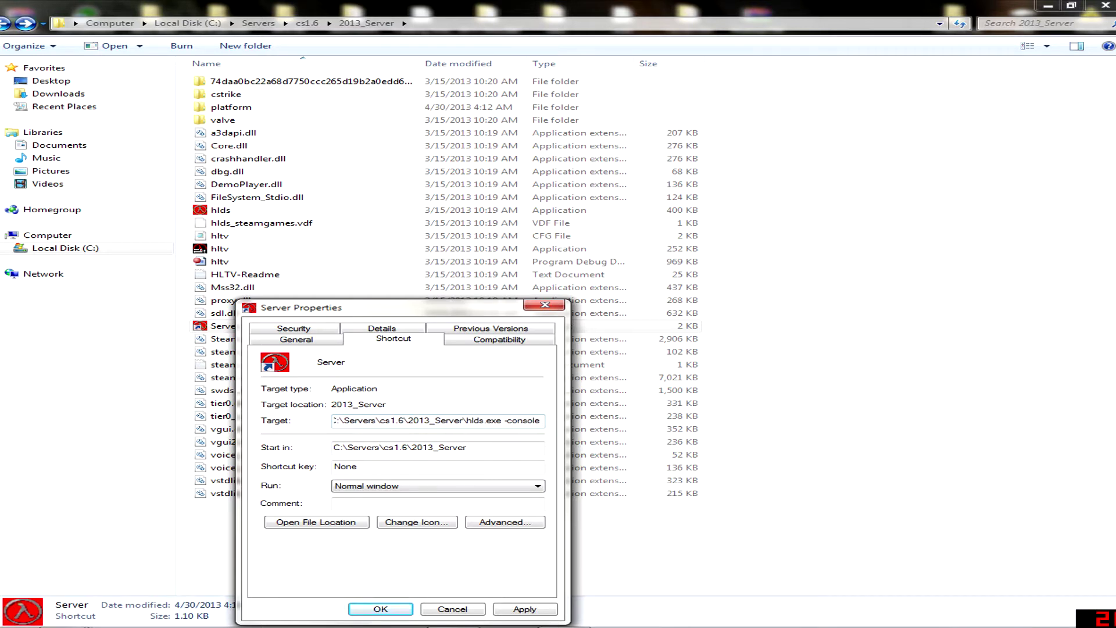
text( -game c)
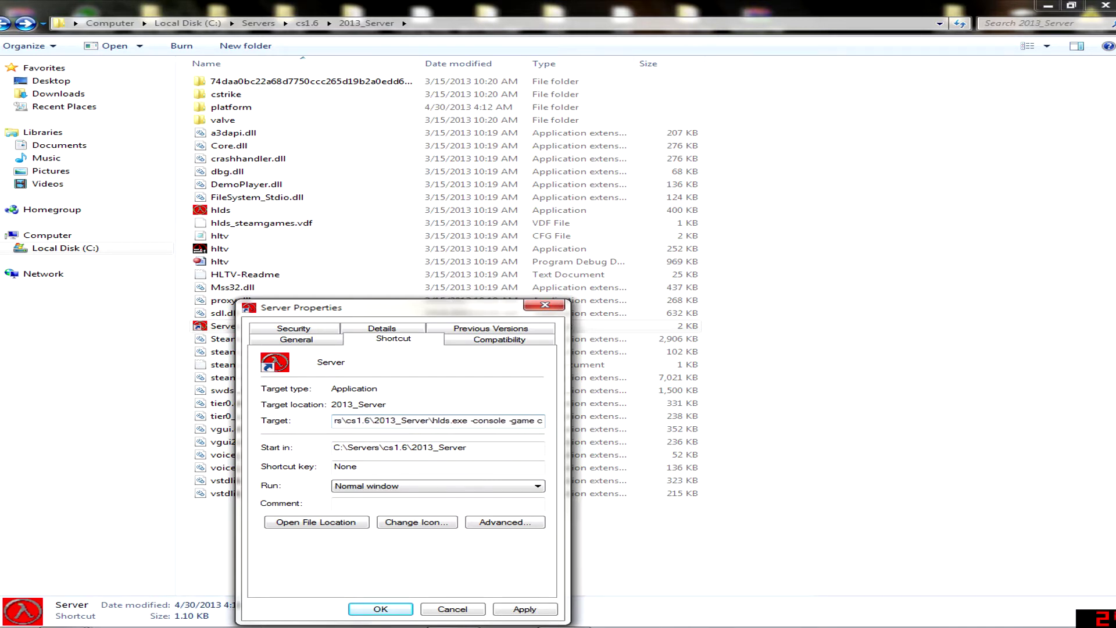
text(strike)
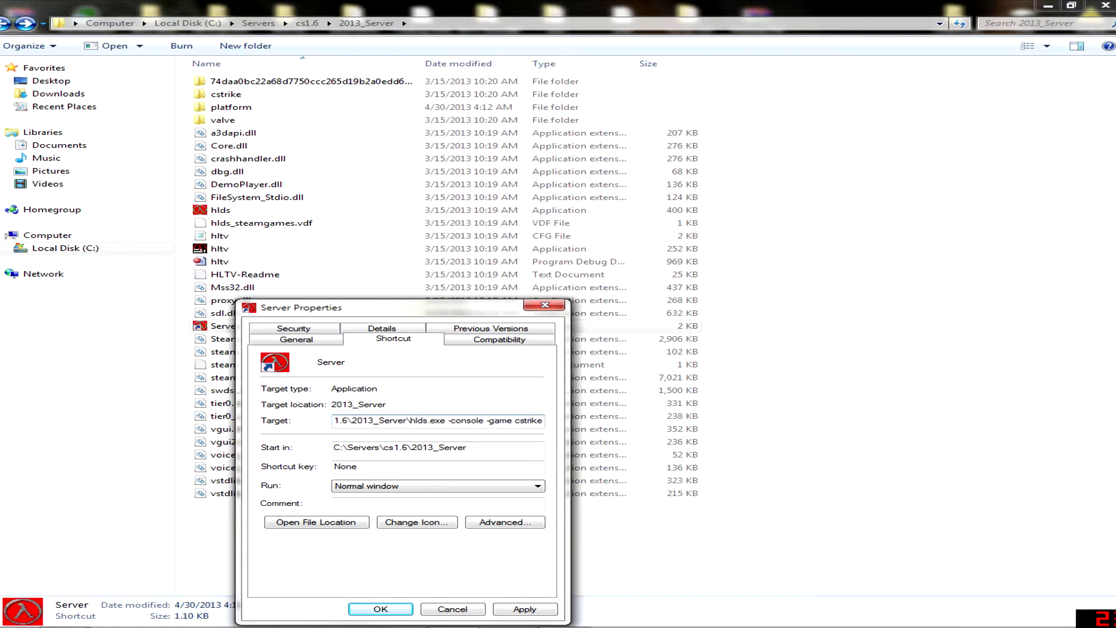
text( +)
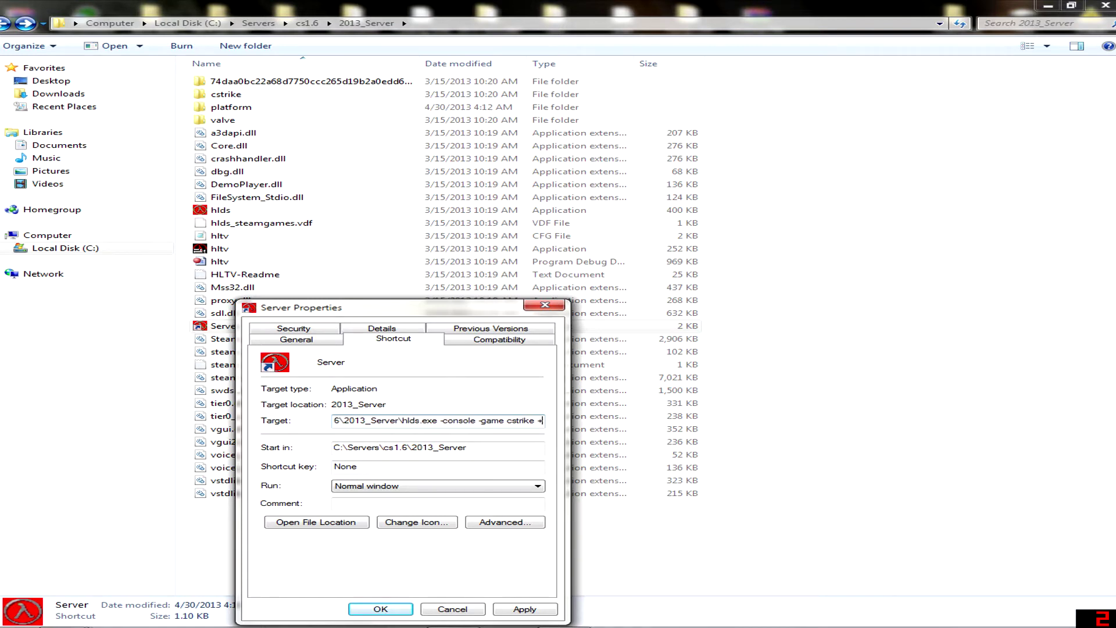
text(exec)
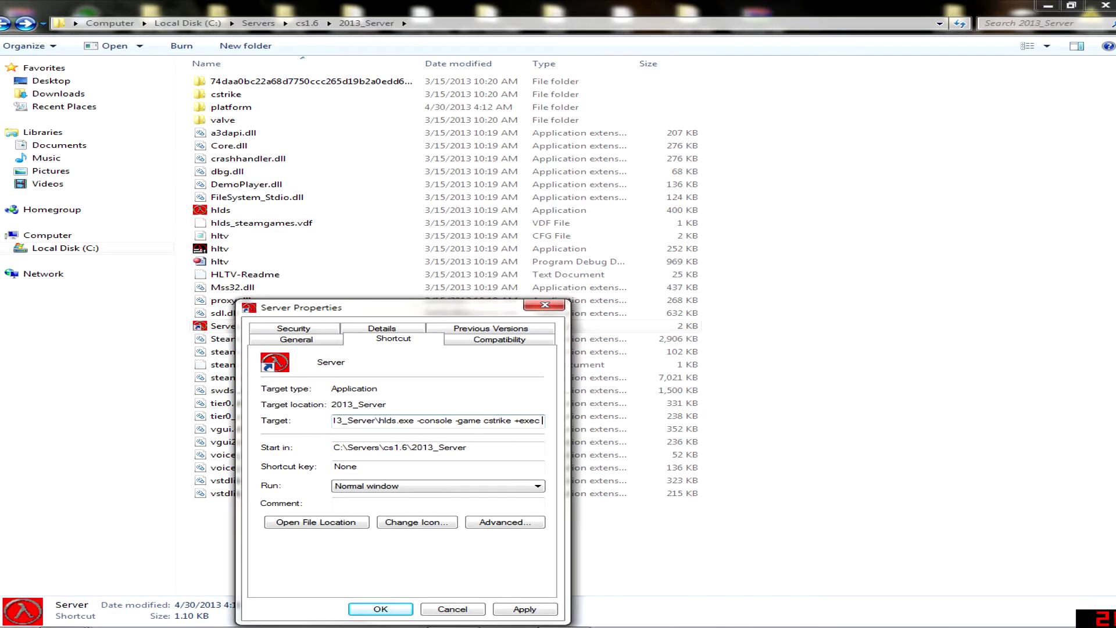
text(server.cfg)
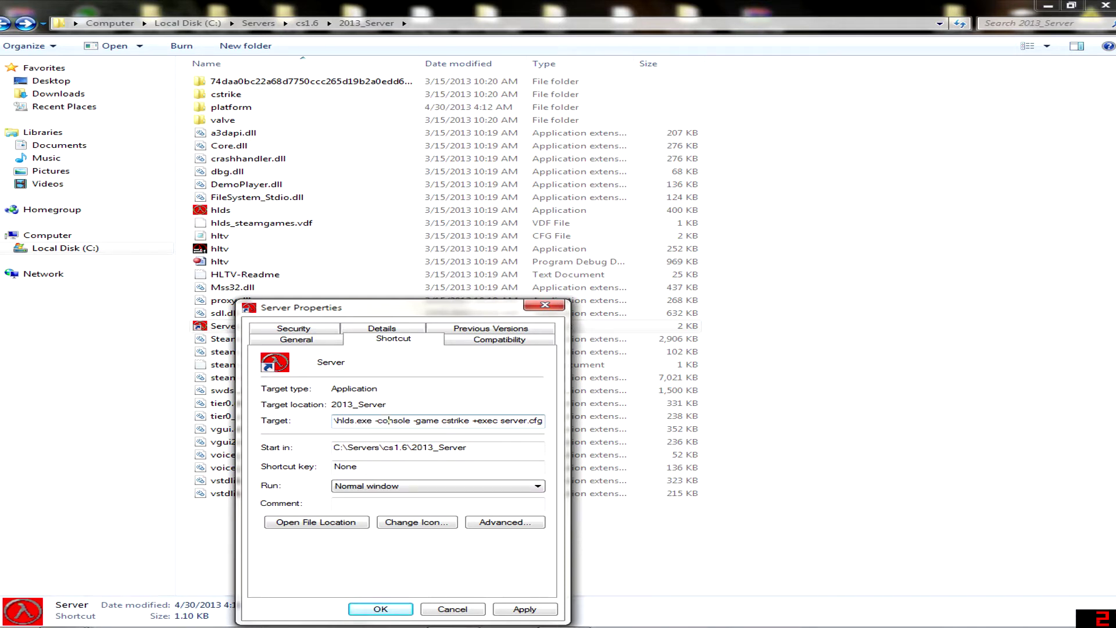
drag(366, 420, 424, 420)
click(377, 420)
click(380, 609)
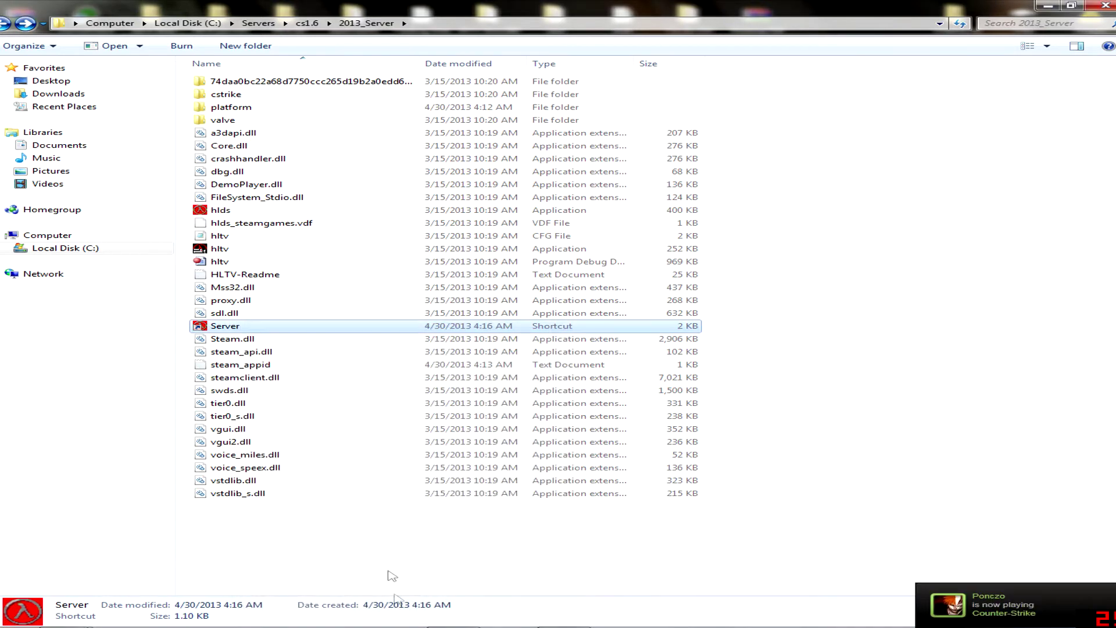
Launch the server from the Server shortcut to test the new launch options
double_click(240, 330)
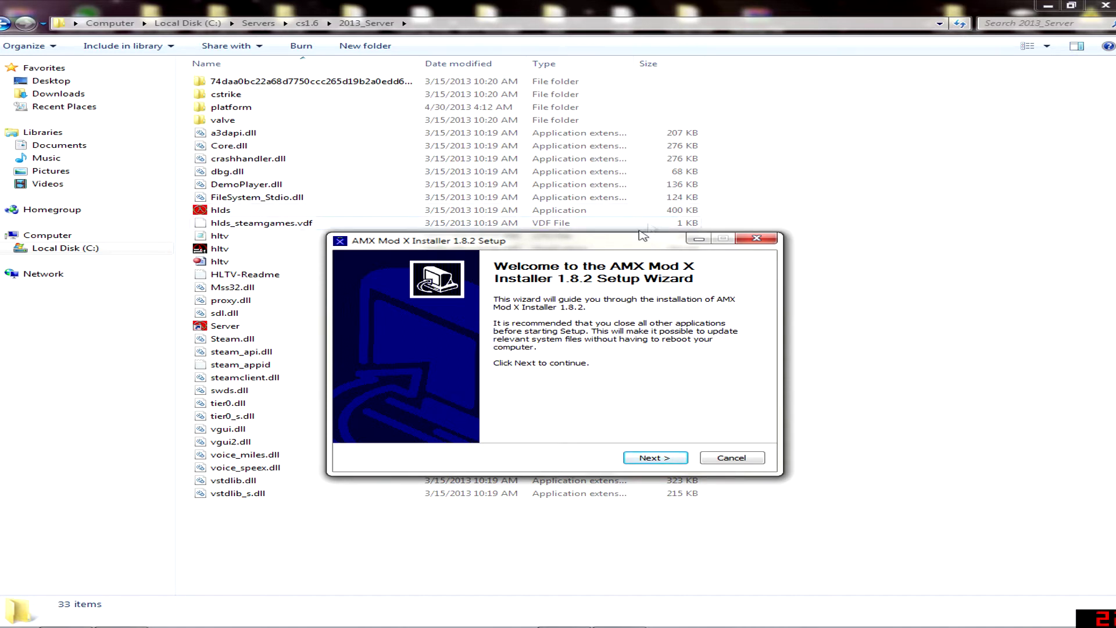
Run the AMX Mod X Installer 1.8.2 setup wizard with the license accepted and default location, then finish
drag(550, 241, 510, 260)
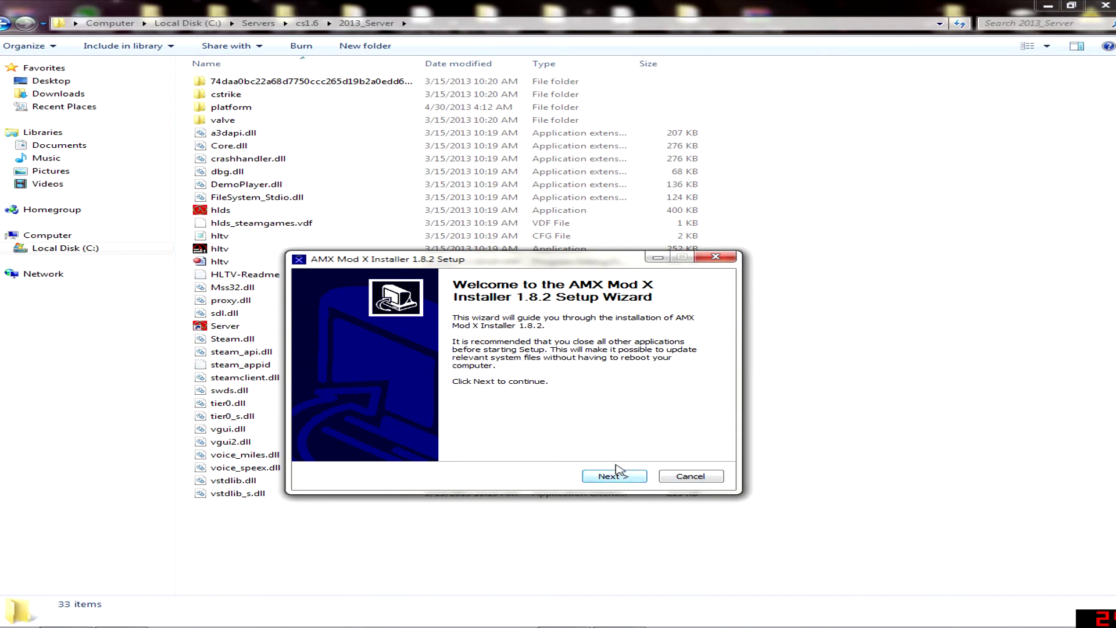
click(614, 476)
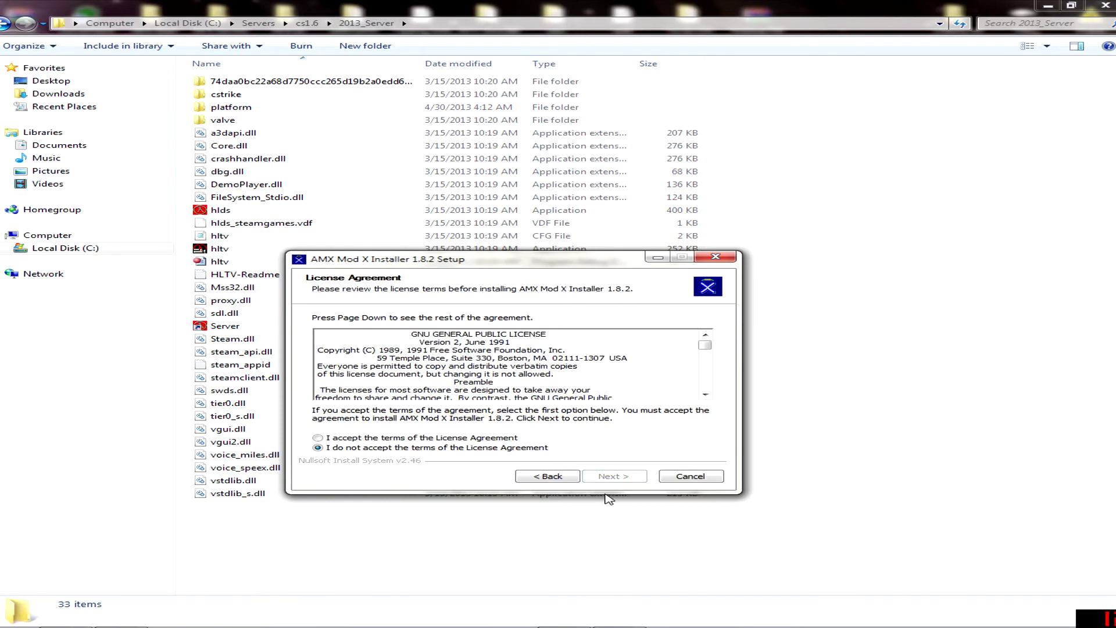
click(317, 437)
click(614, 477)
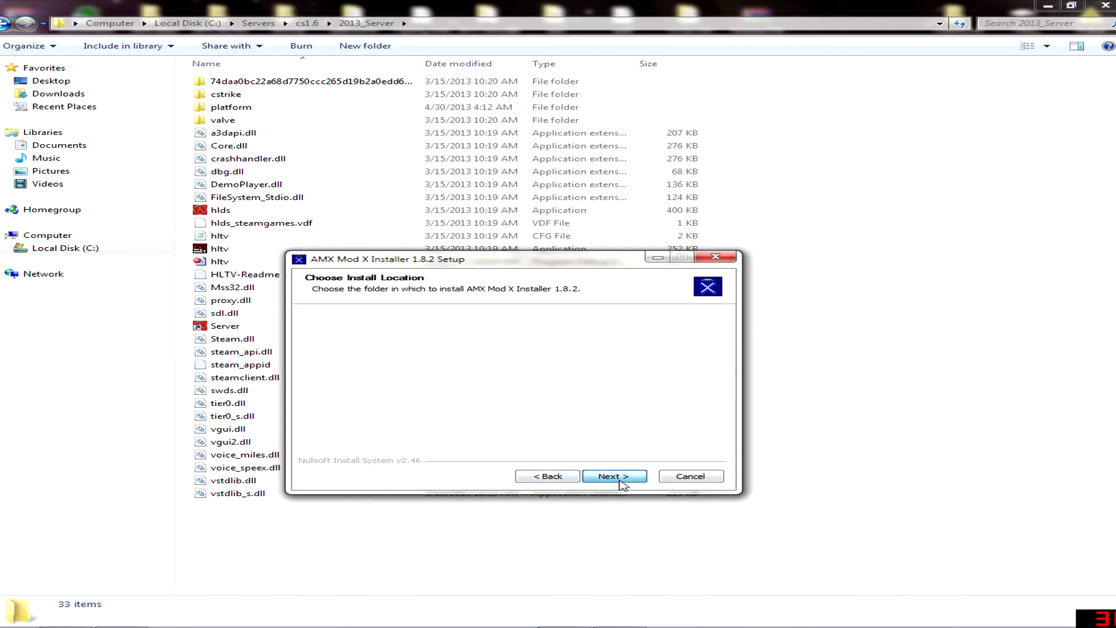
click(615, 476)
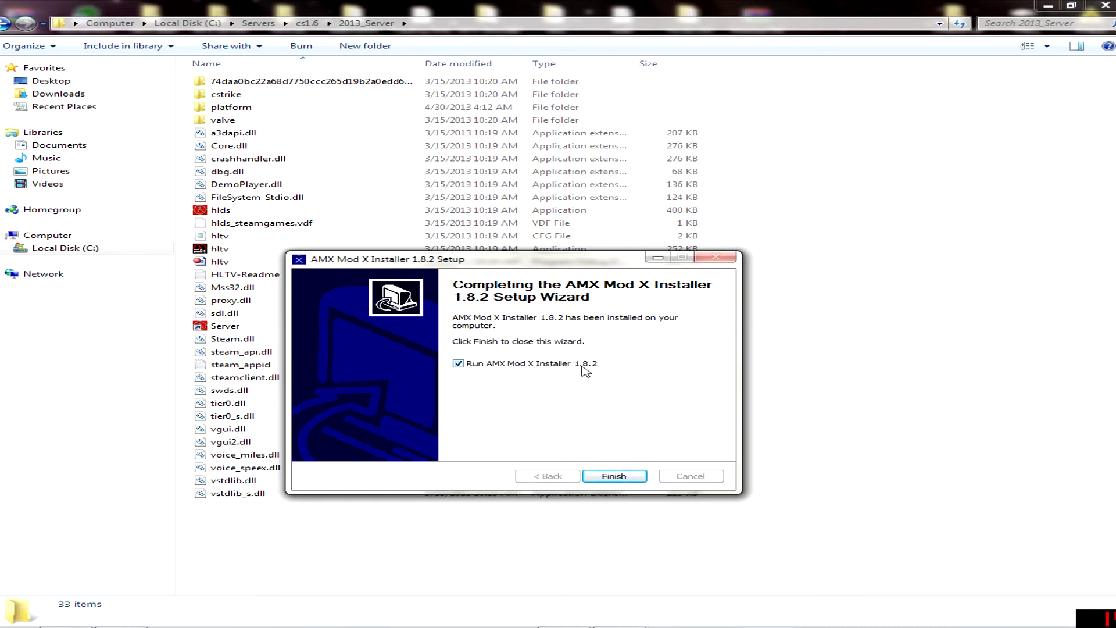
click(618, 477)
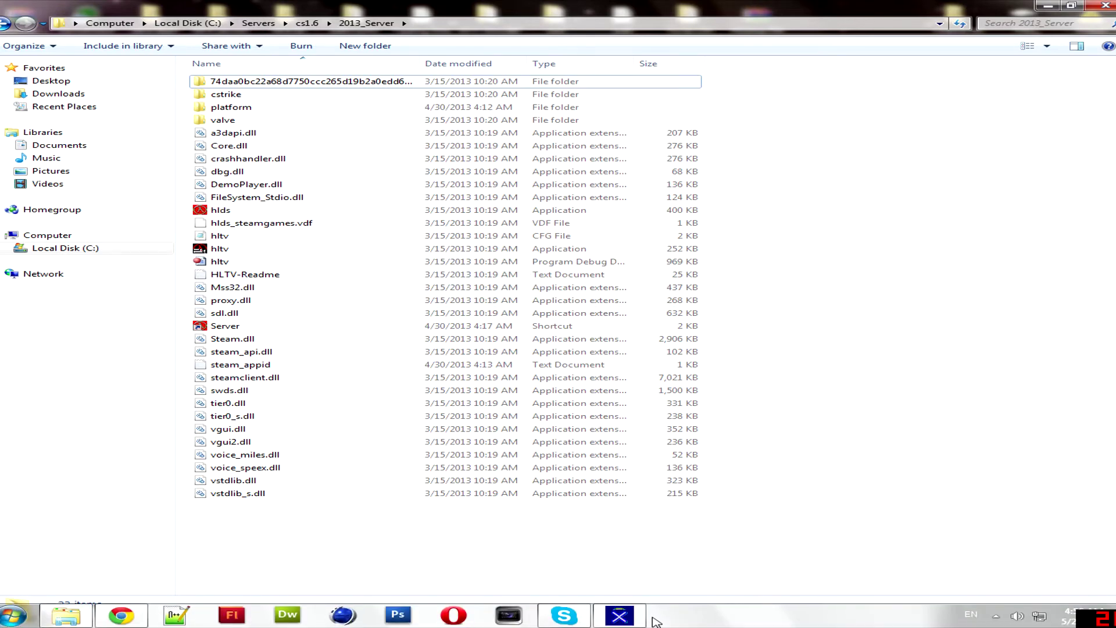
In AMX Mod X Installer, accept the license and choose installing into a selected mod directory
click(621, 617)
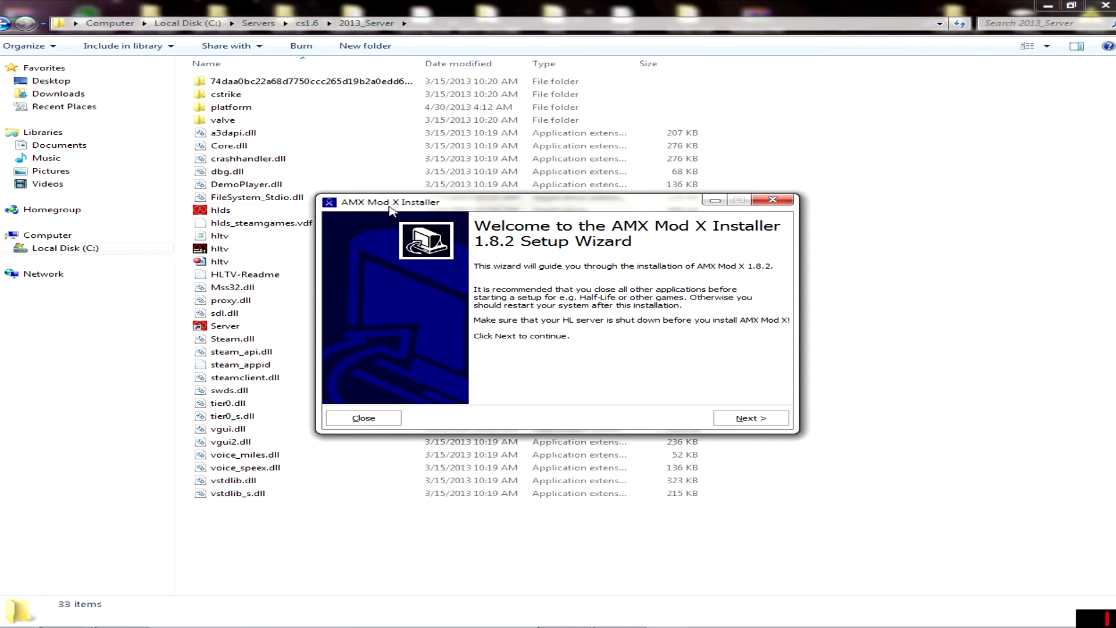
click(759, 422)
click(484, 386)
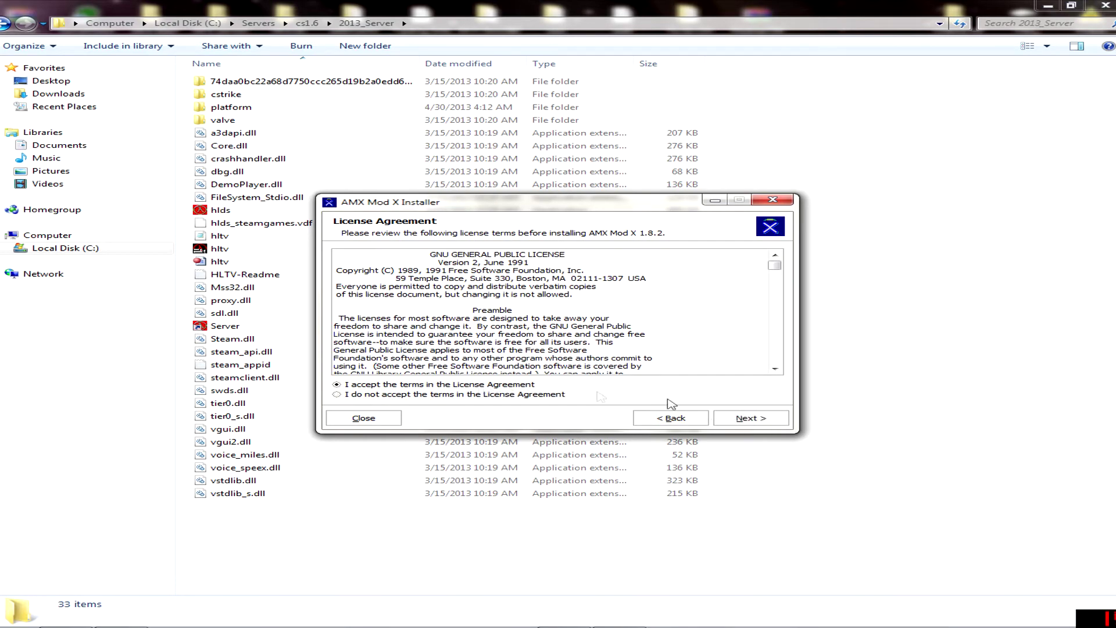
click(753, 419)
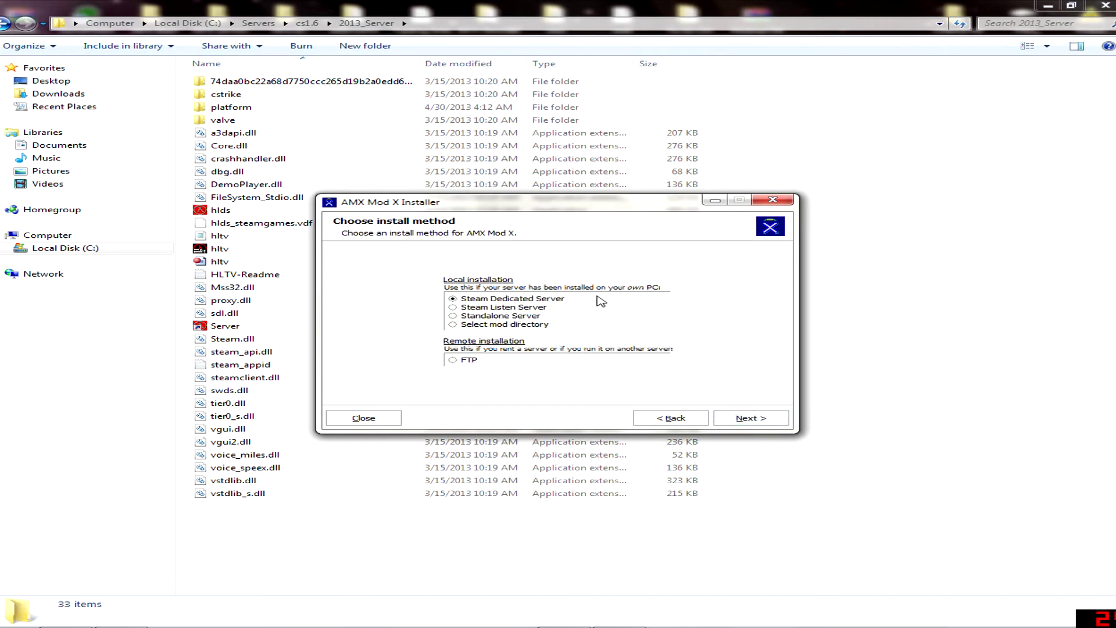
click(498, 325)
click(751, 418)
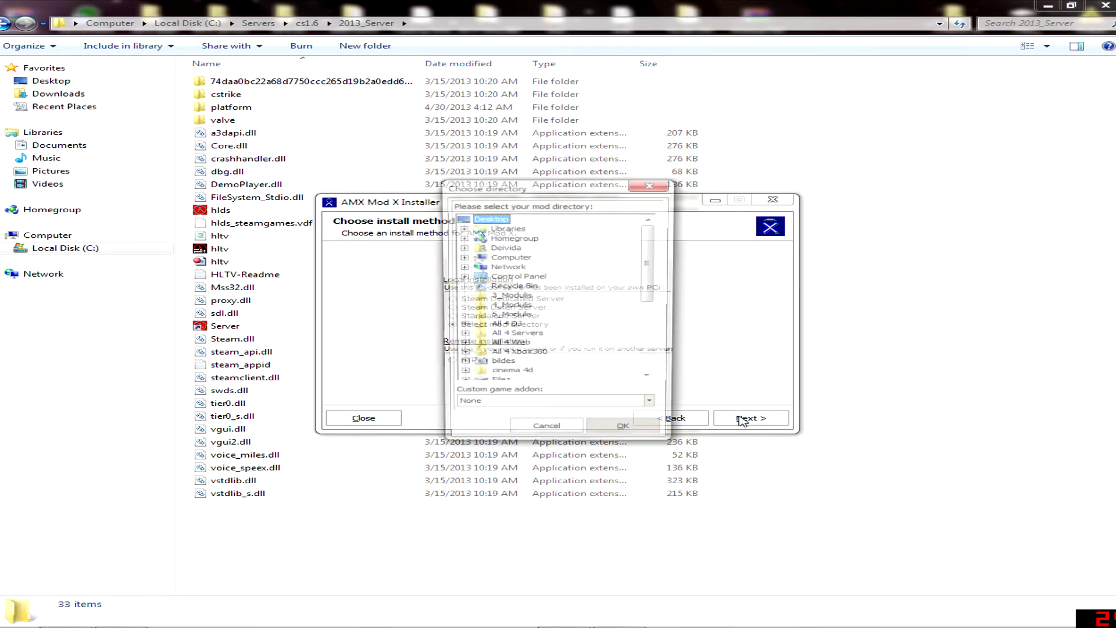
Browse Computer > Local Disk (C:) > Servers > cs1.6 and choose 2013_Server as the mod directory
click(508, 256)
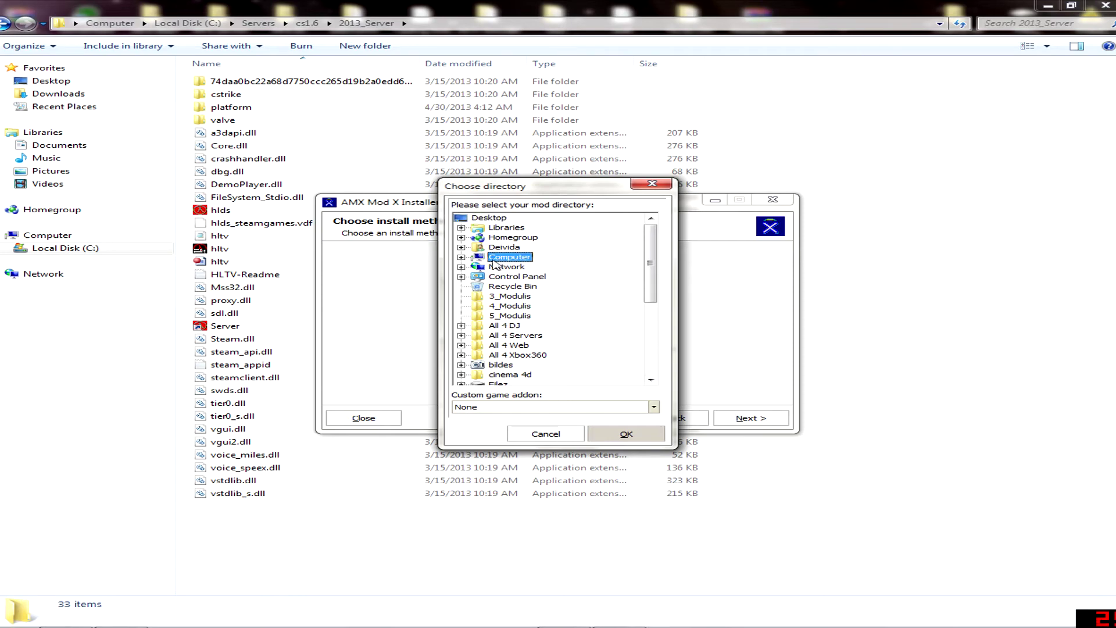
click(461, 257)
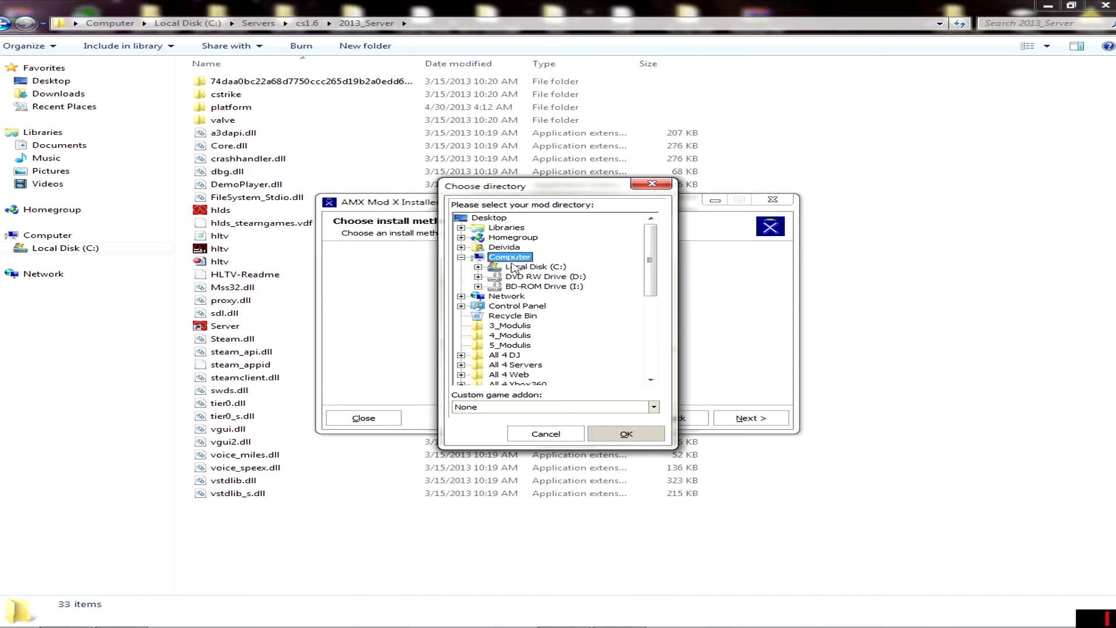
click(478, 267)
scroll(545, 313, down, 2)
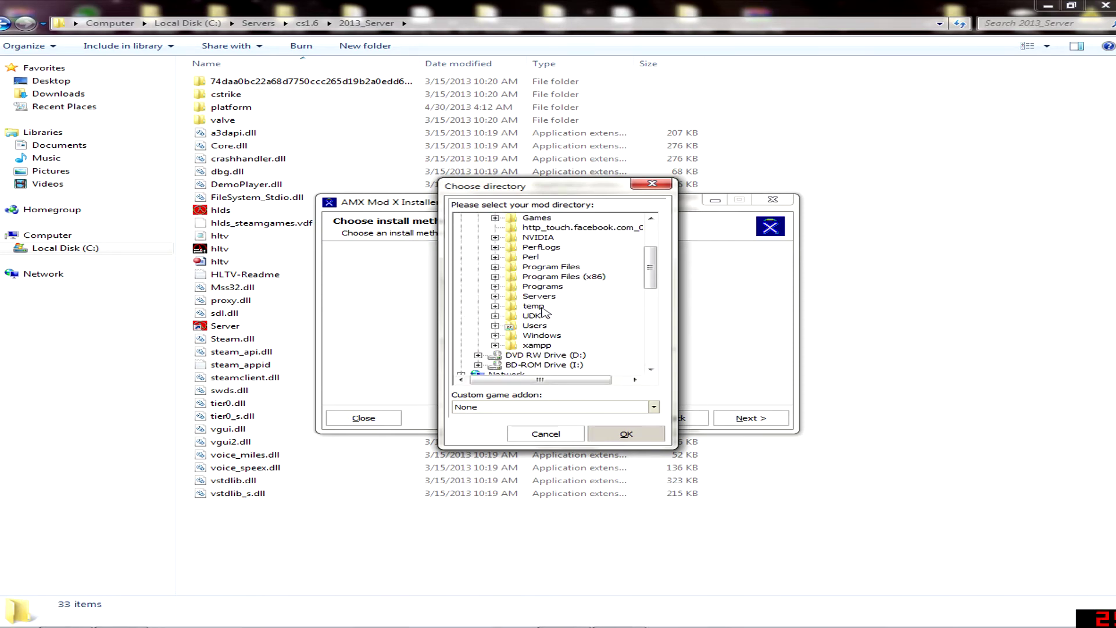
click(539, 297)
click(495, 297)
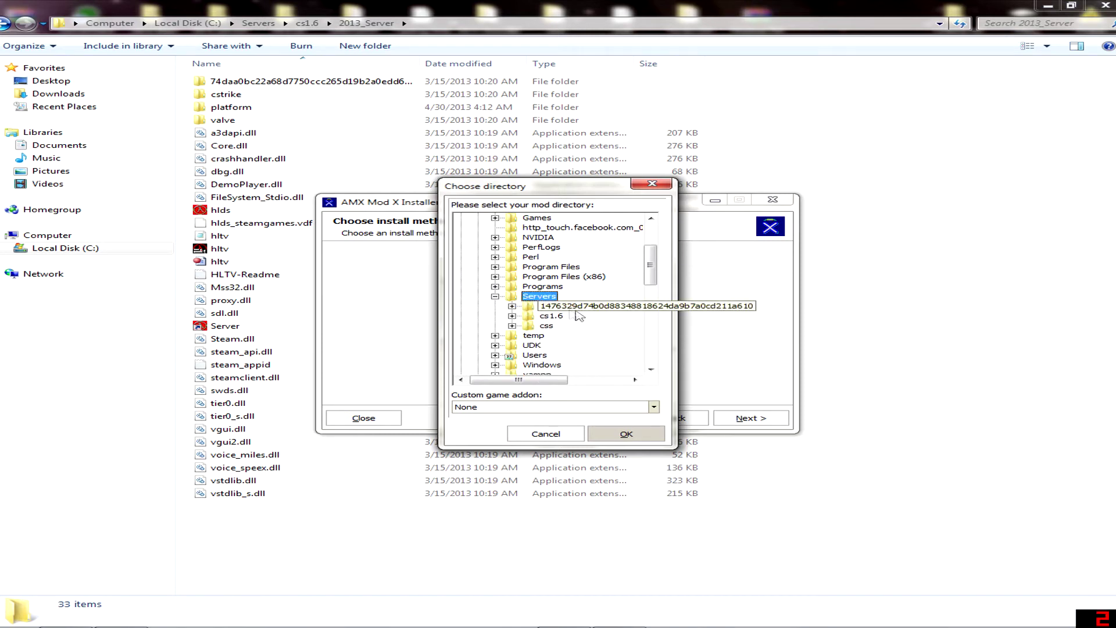
click(550, 316)
click(512, 315)
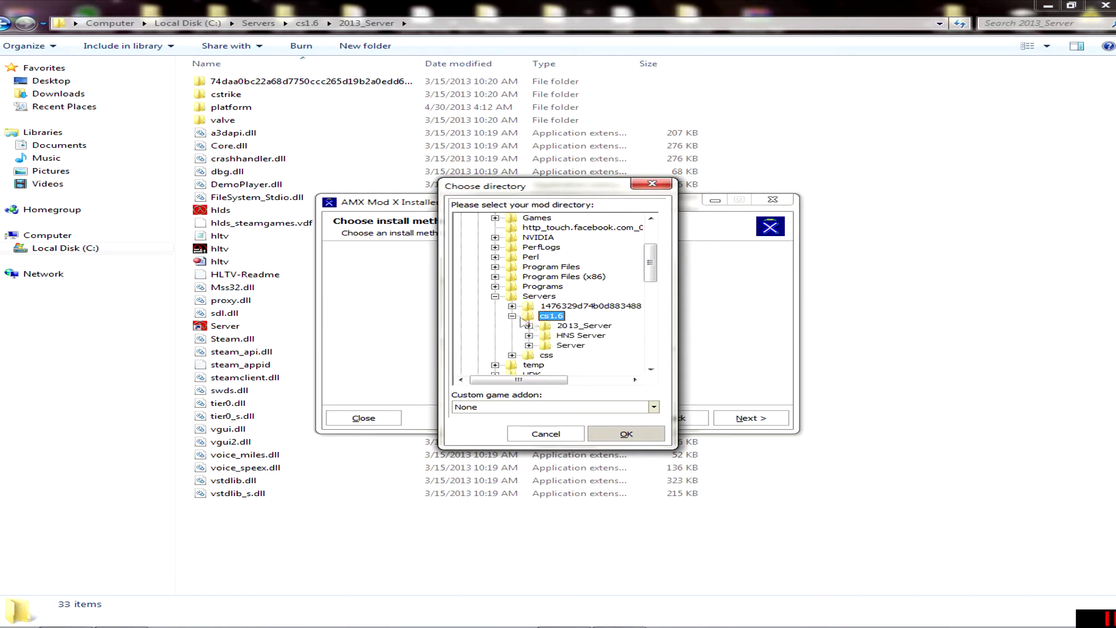
click(578, 326)
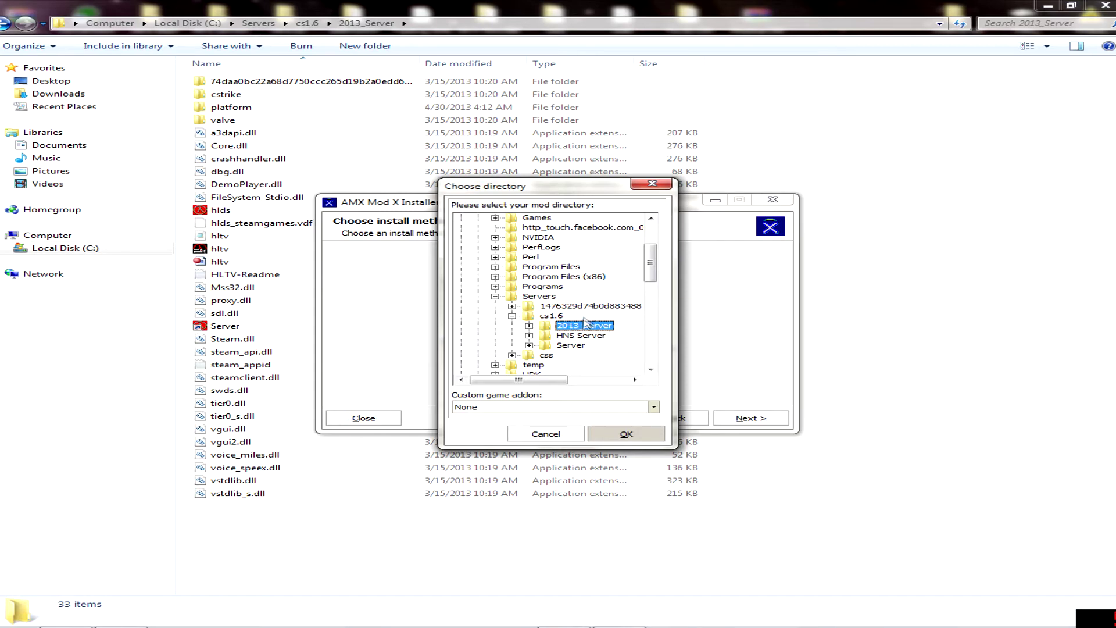
Set the game addon to Counter-Strike and start installing into 2013_Server
click(526, 408)
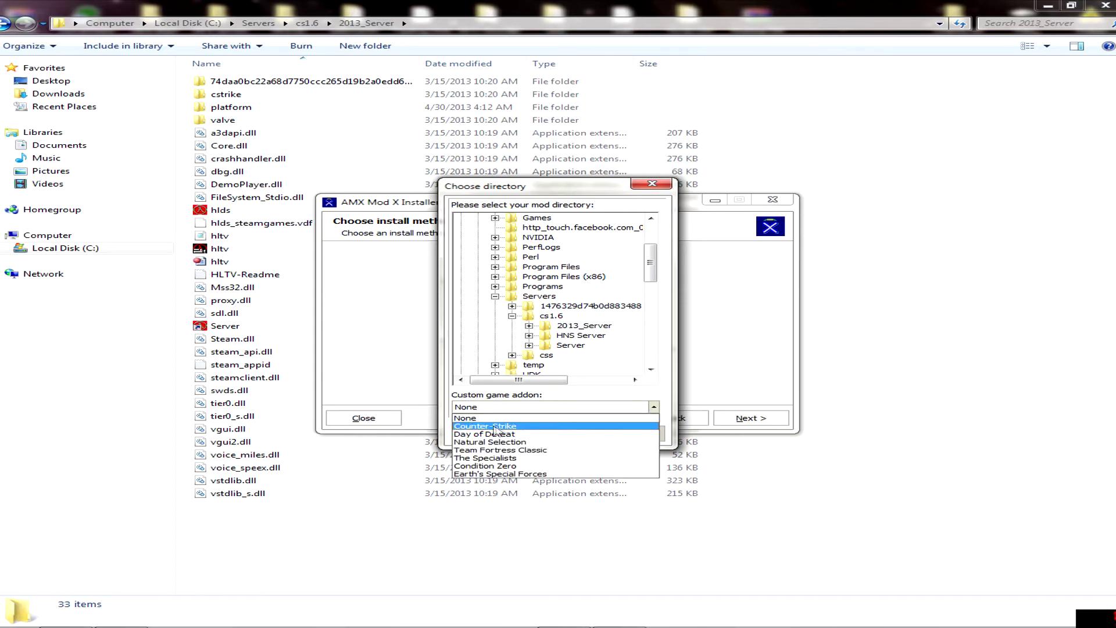
click(502, 427)
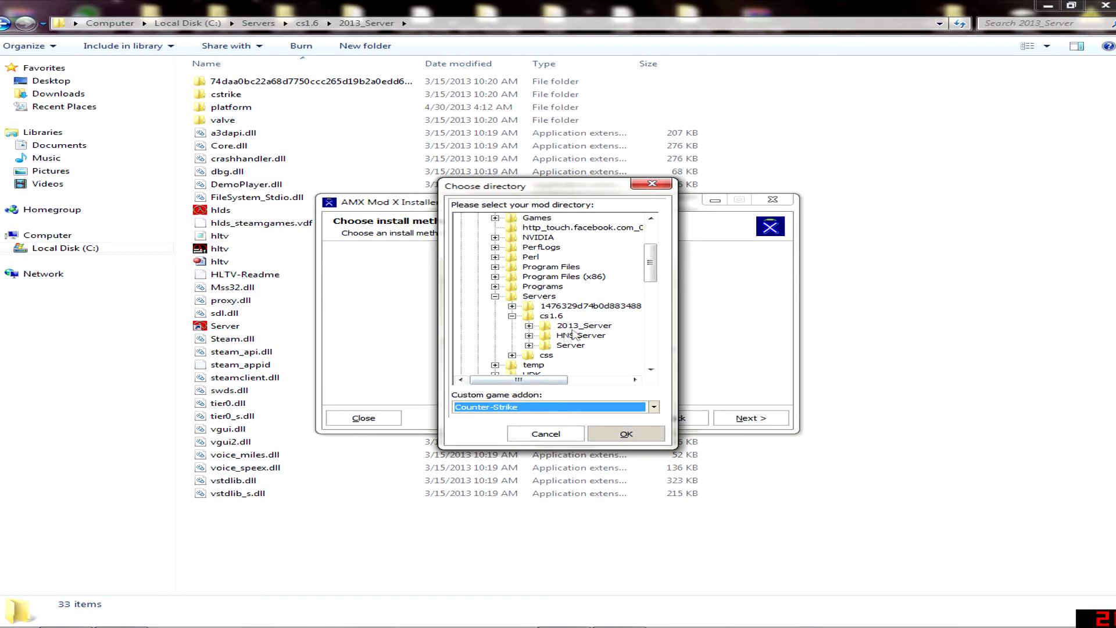
click(653, 407)
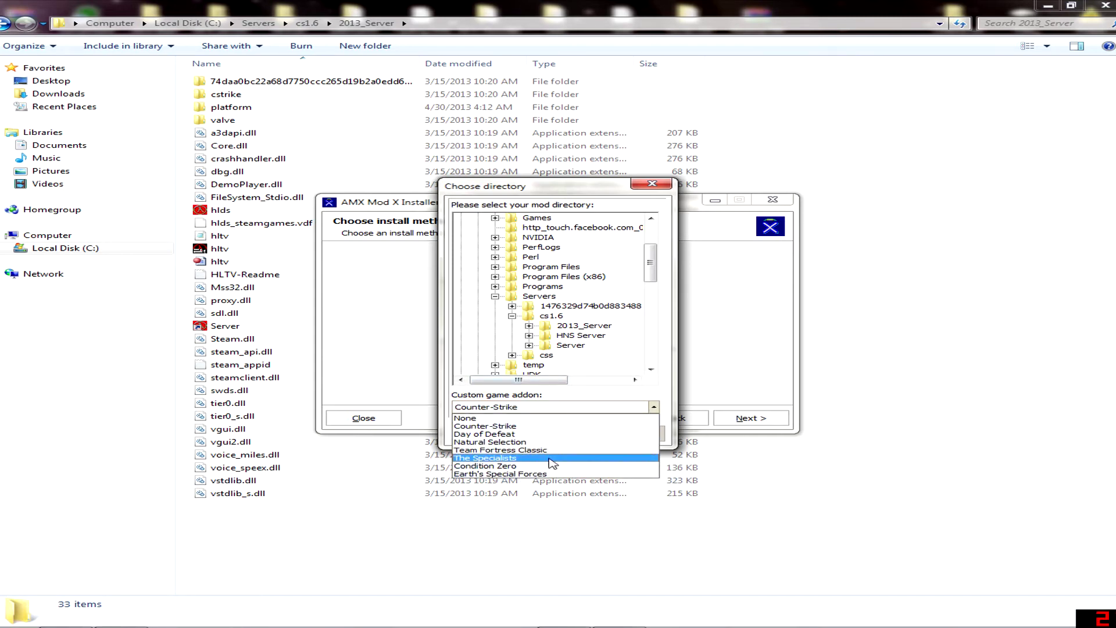
click(532, 425)
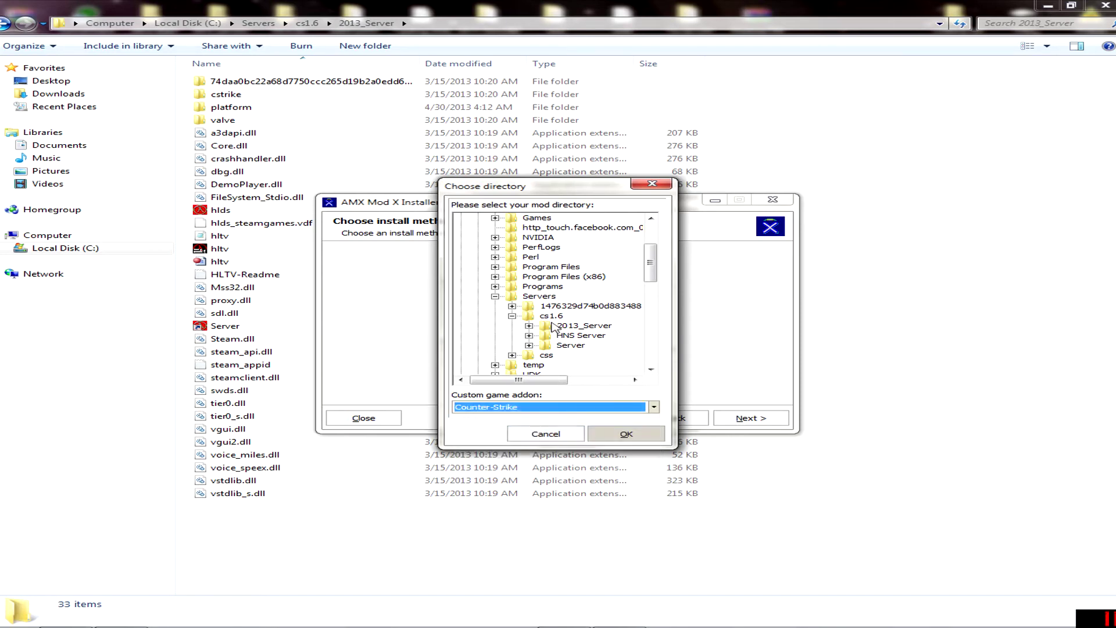
click(582, 326)
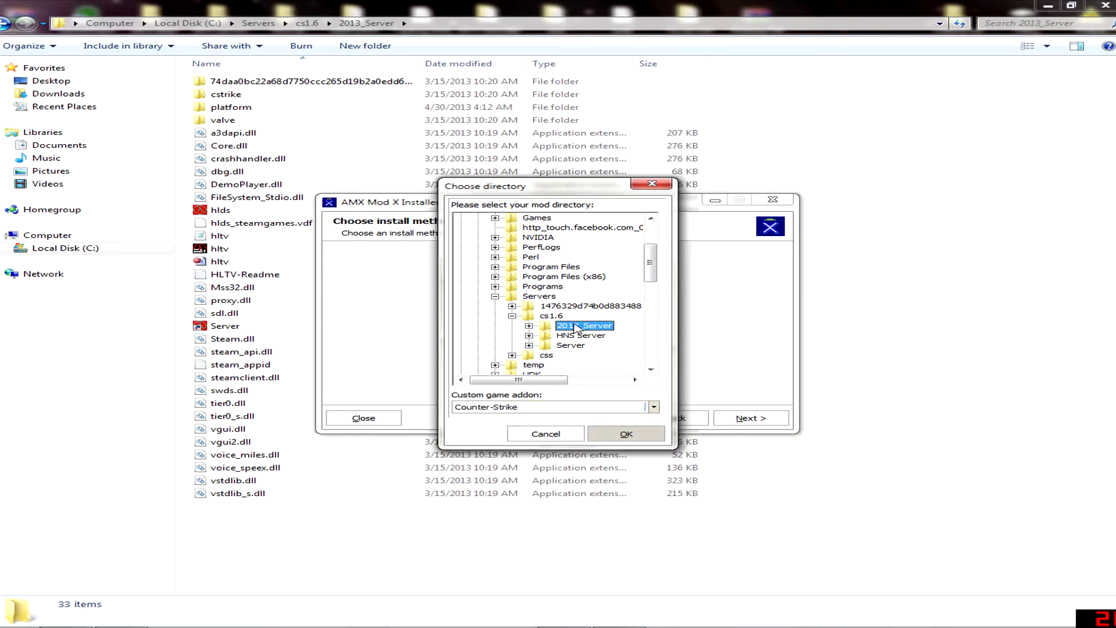
click(529, 327)
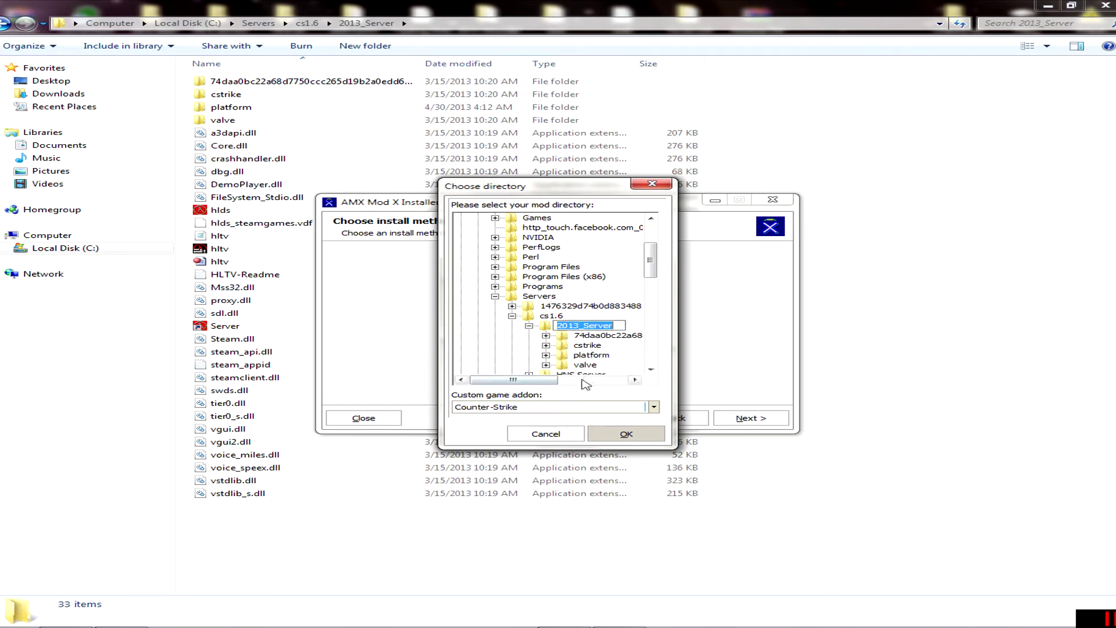
click(622, 436)
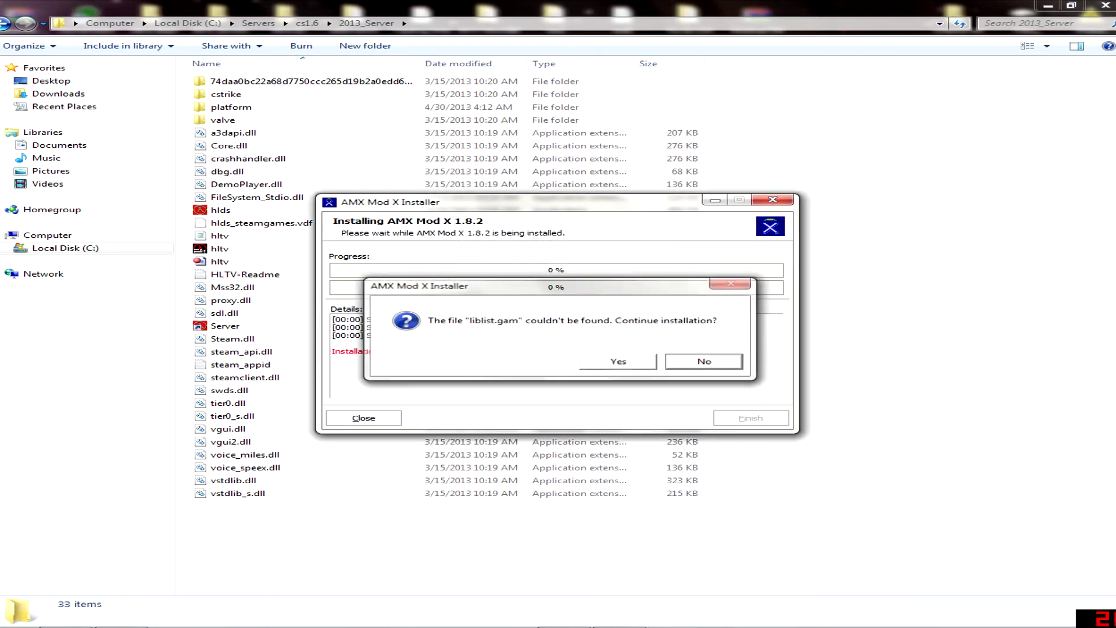
Decline continuing without liblist.gam, close the installer, and in the relaunched one accept the license again
click(706, 362)
click(363, 418)
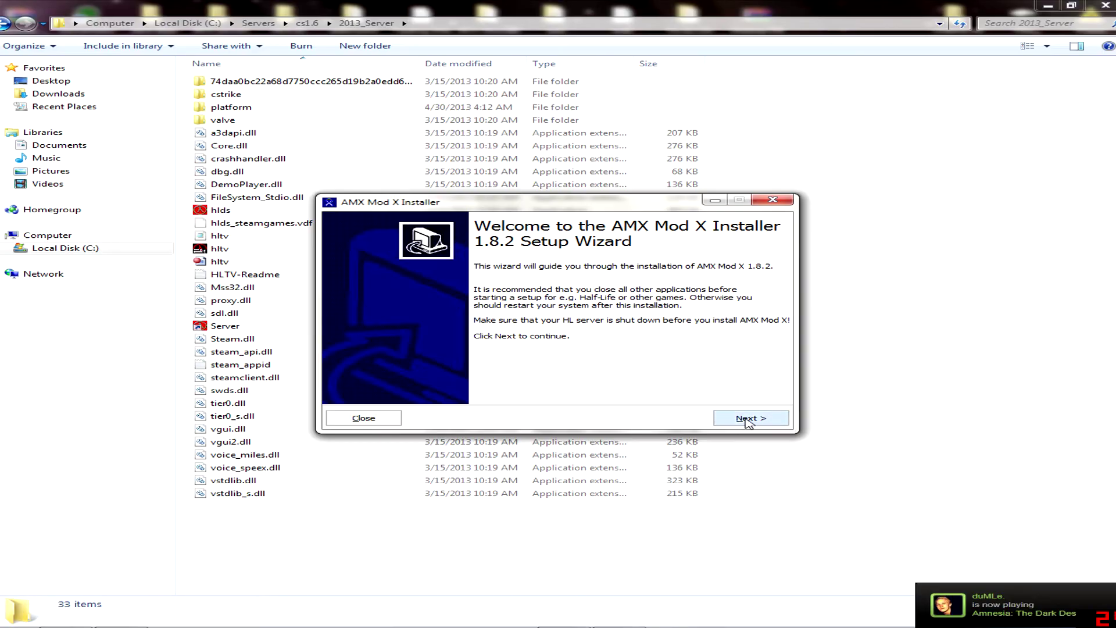
click(747, 419)
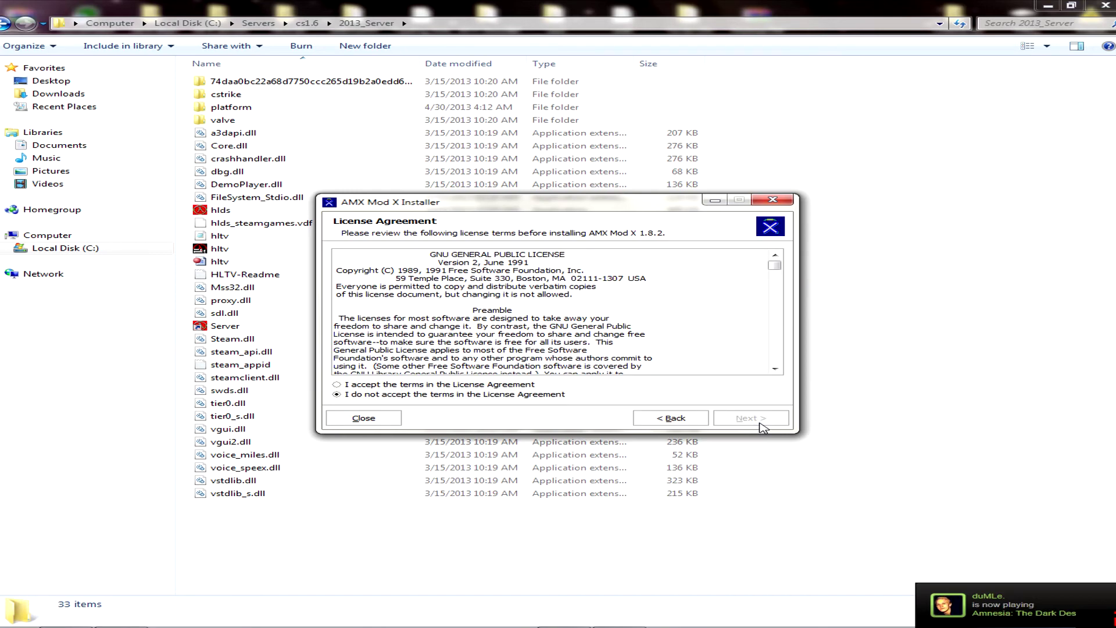
click(485, 394)
click(772, 423)
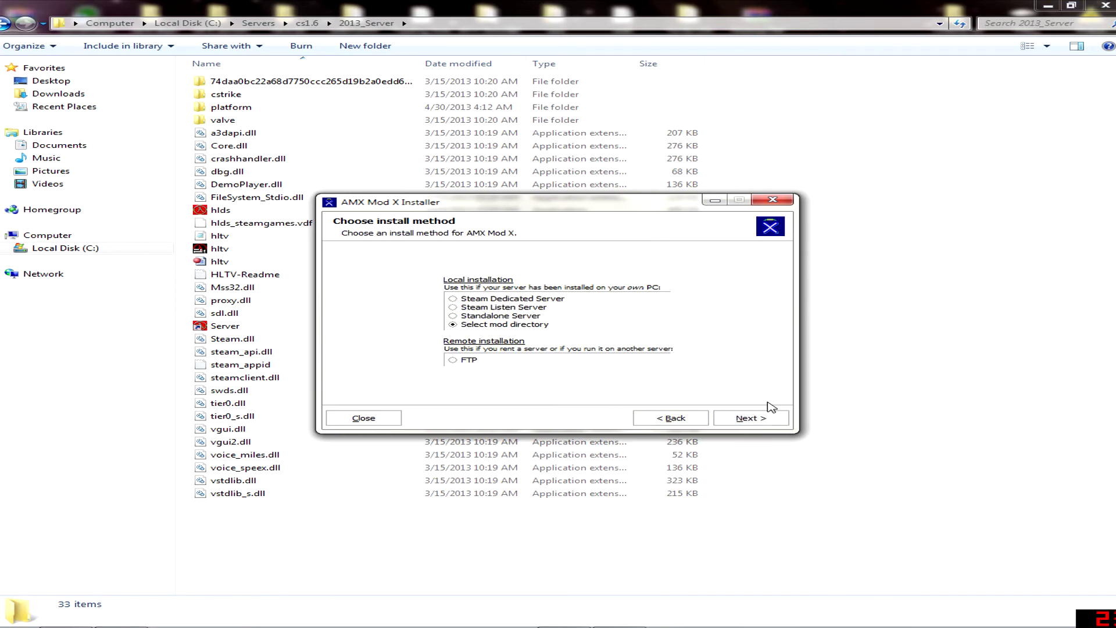
Browse Servers > cs1.6 > 2013_Server and choose its cstrike folder as the mod directory
click(753, 418)
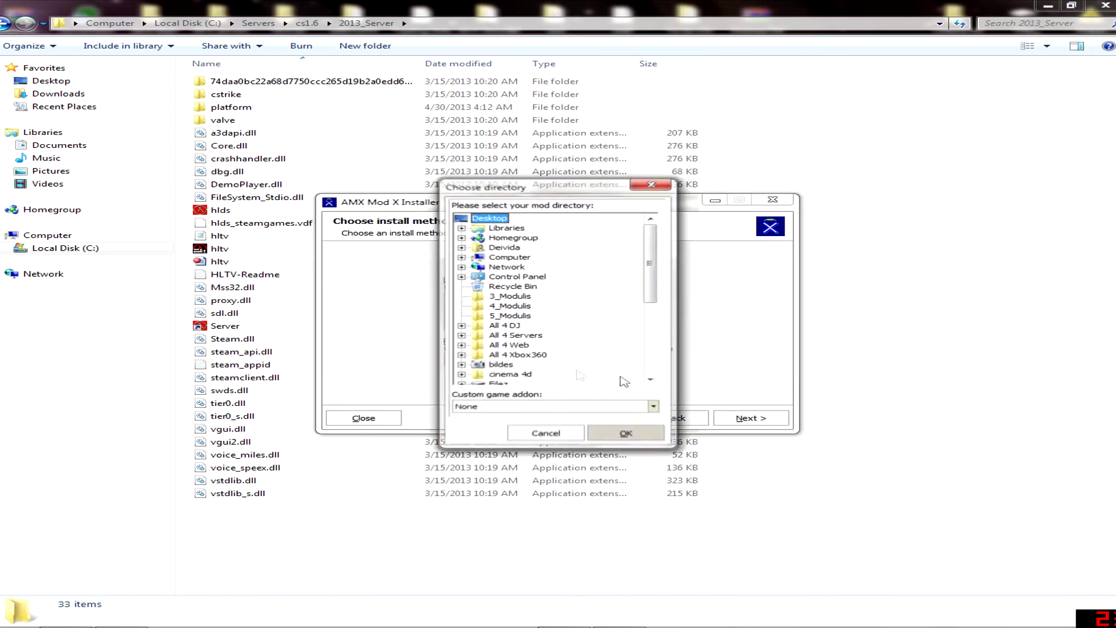
click(461, 257)
click(484, 272)
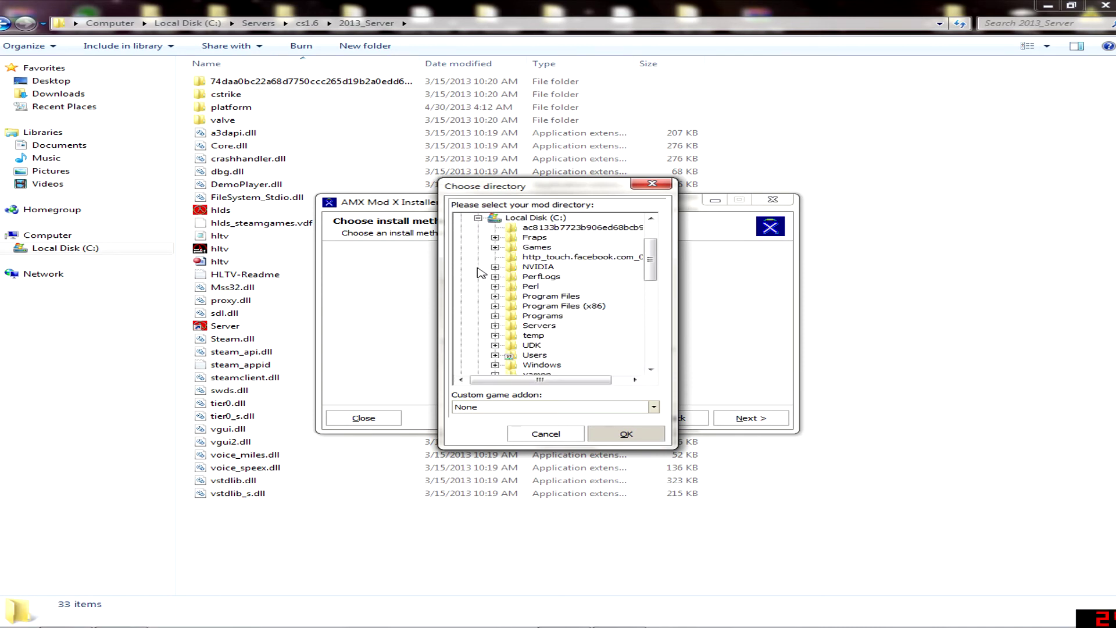
click(495, 326)
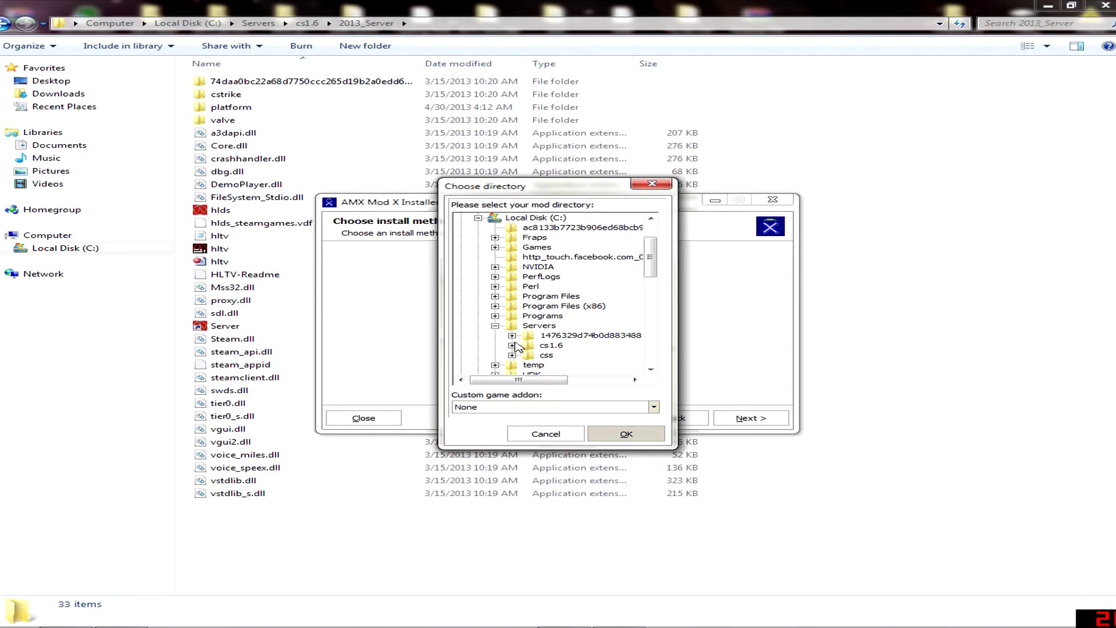
click(512, 346)
click(583, 350)
click(536, 349)
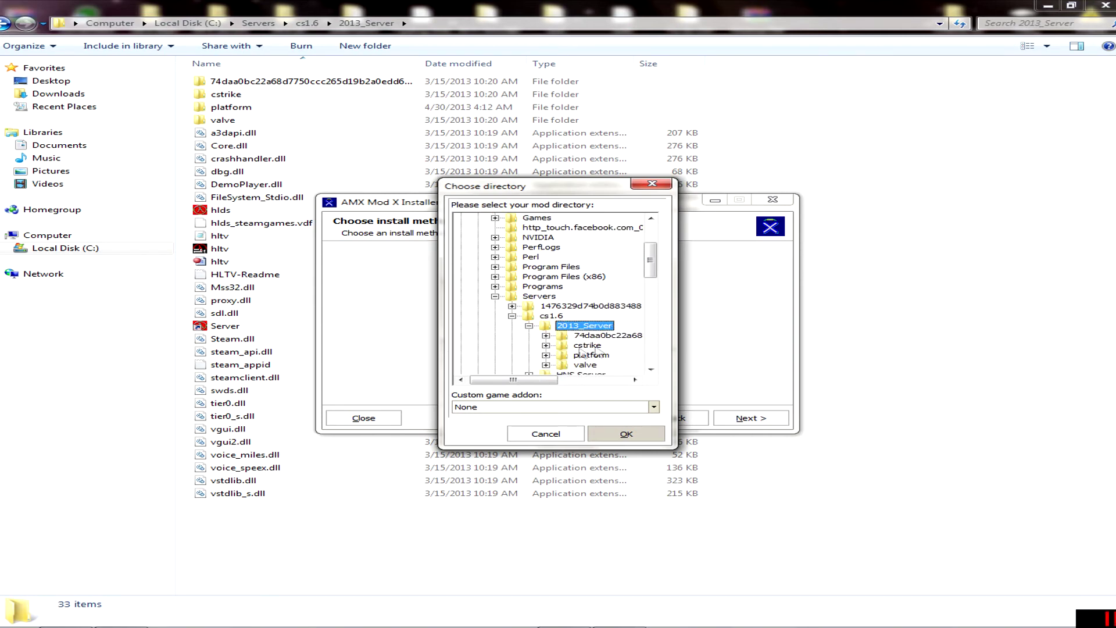
click(587, 346)
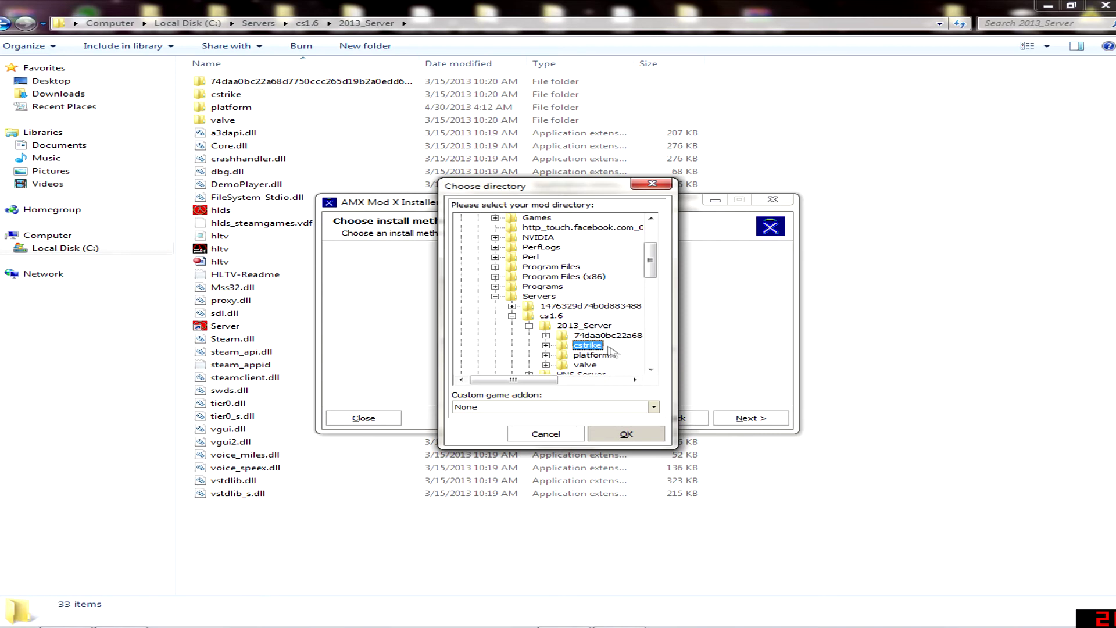
Set the addon to Counter-Strike, install AMX Mod X into cstrike to 100% and finish
click(653, 408)
click(523, 433)
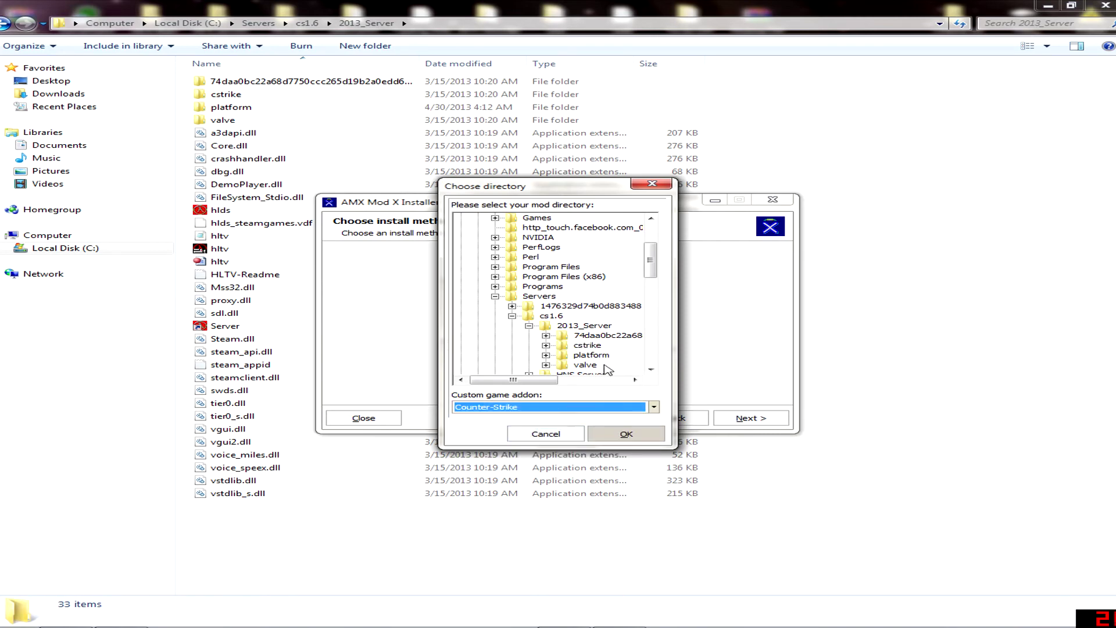
click(587, 346)
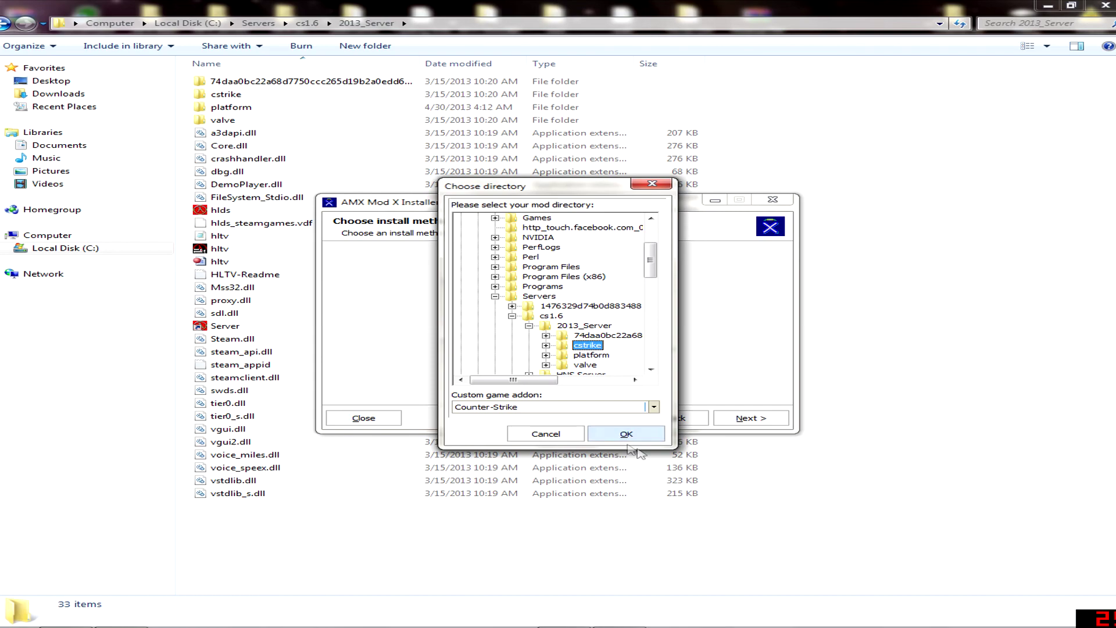
click(644, 435)
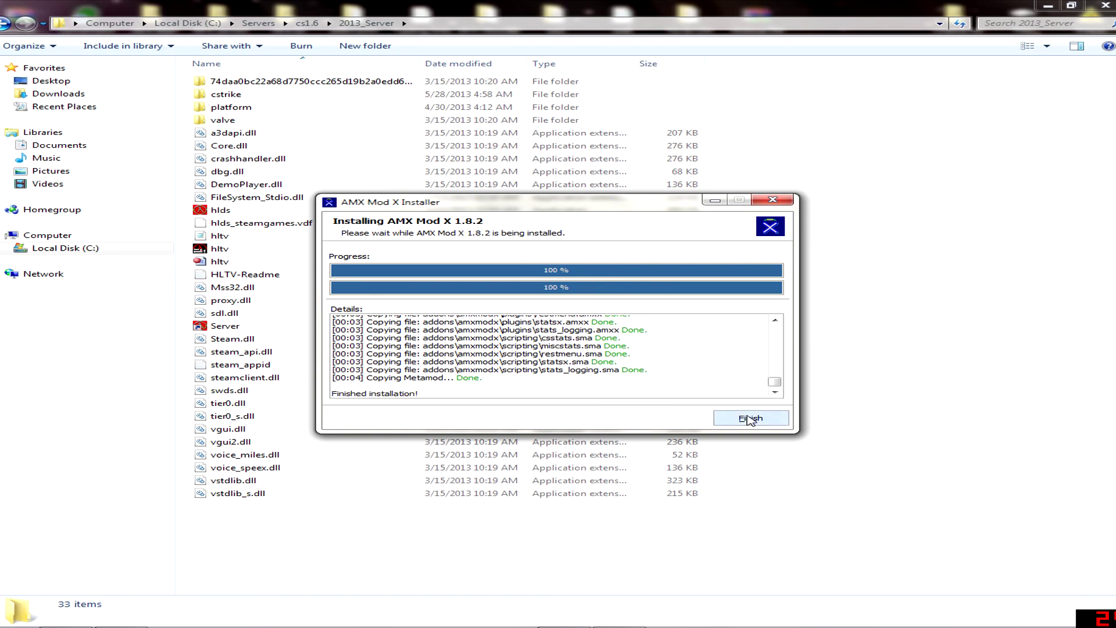
click(750, 418)
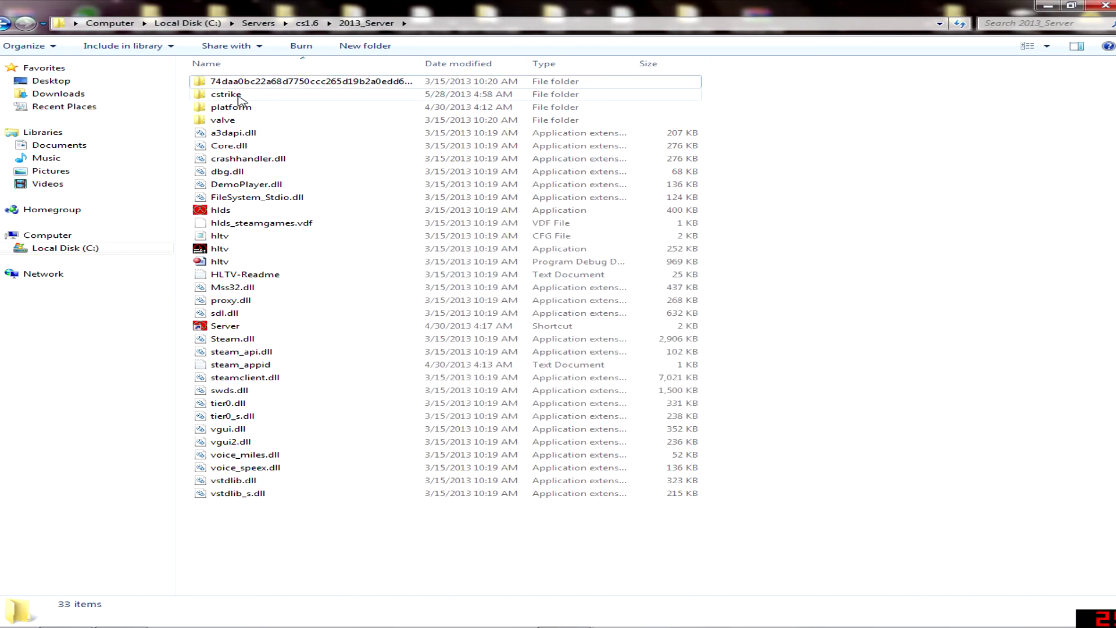
Verify cstrike's addons folder holds amxmodx and metamod, then confirm the program installed correctly
double_click(231, 94)
double_click(228, 81)
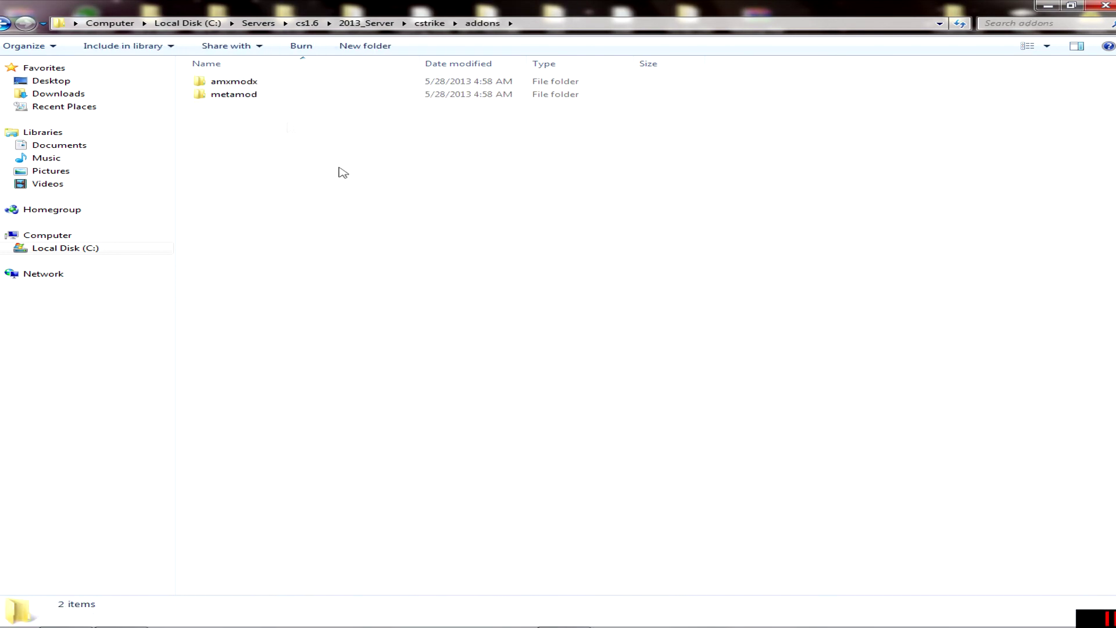
key(BackSpace)
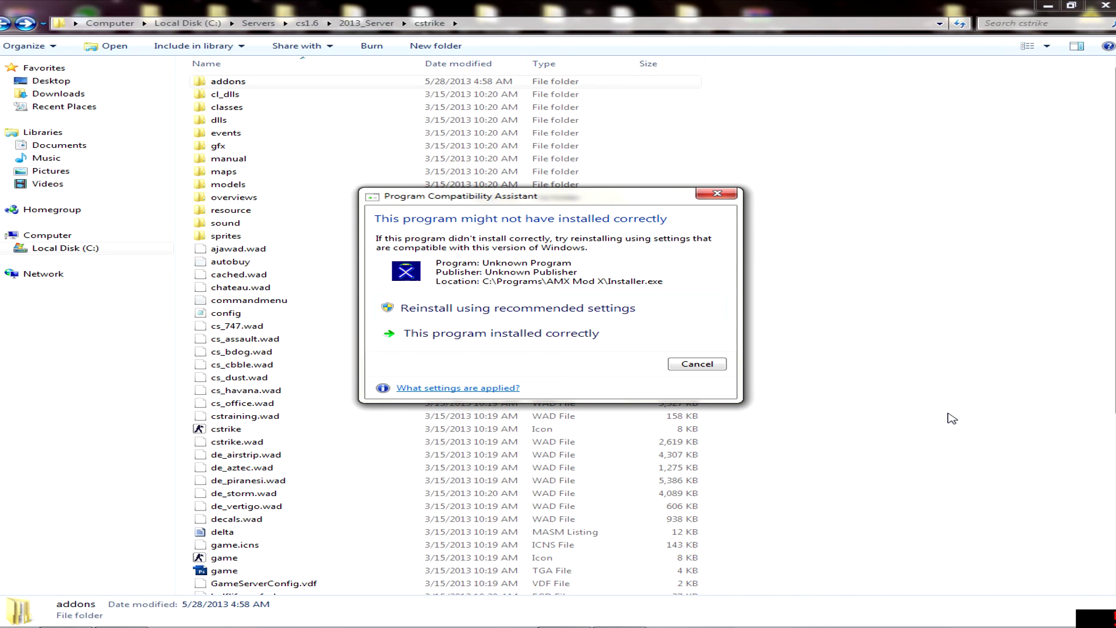
click(696, 364)
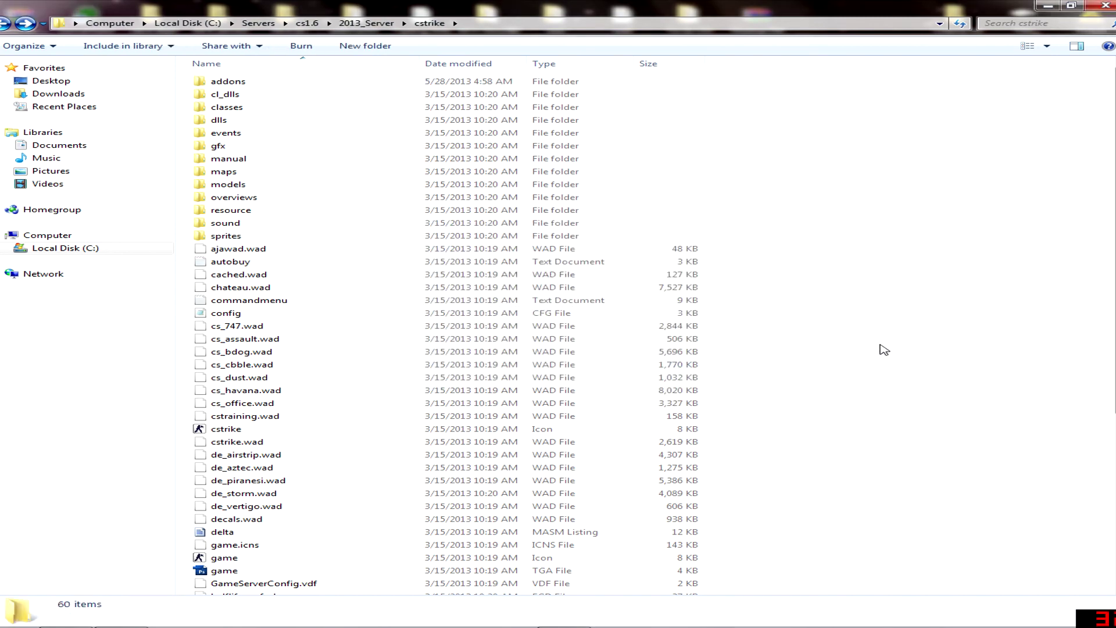